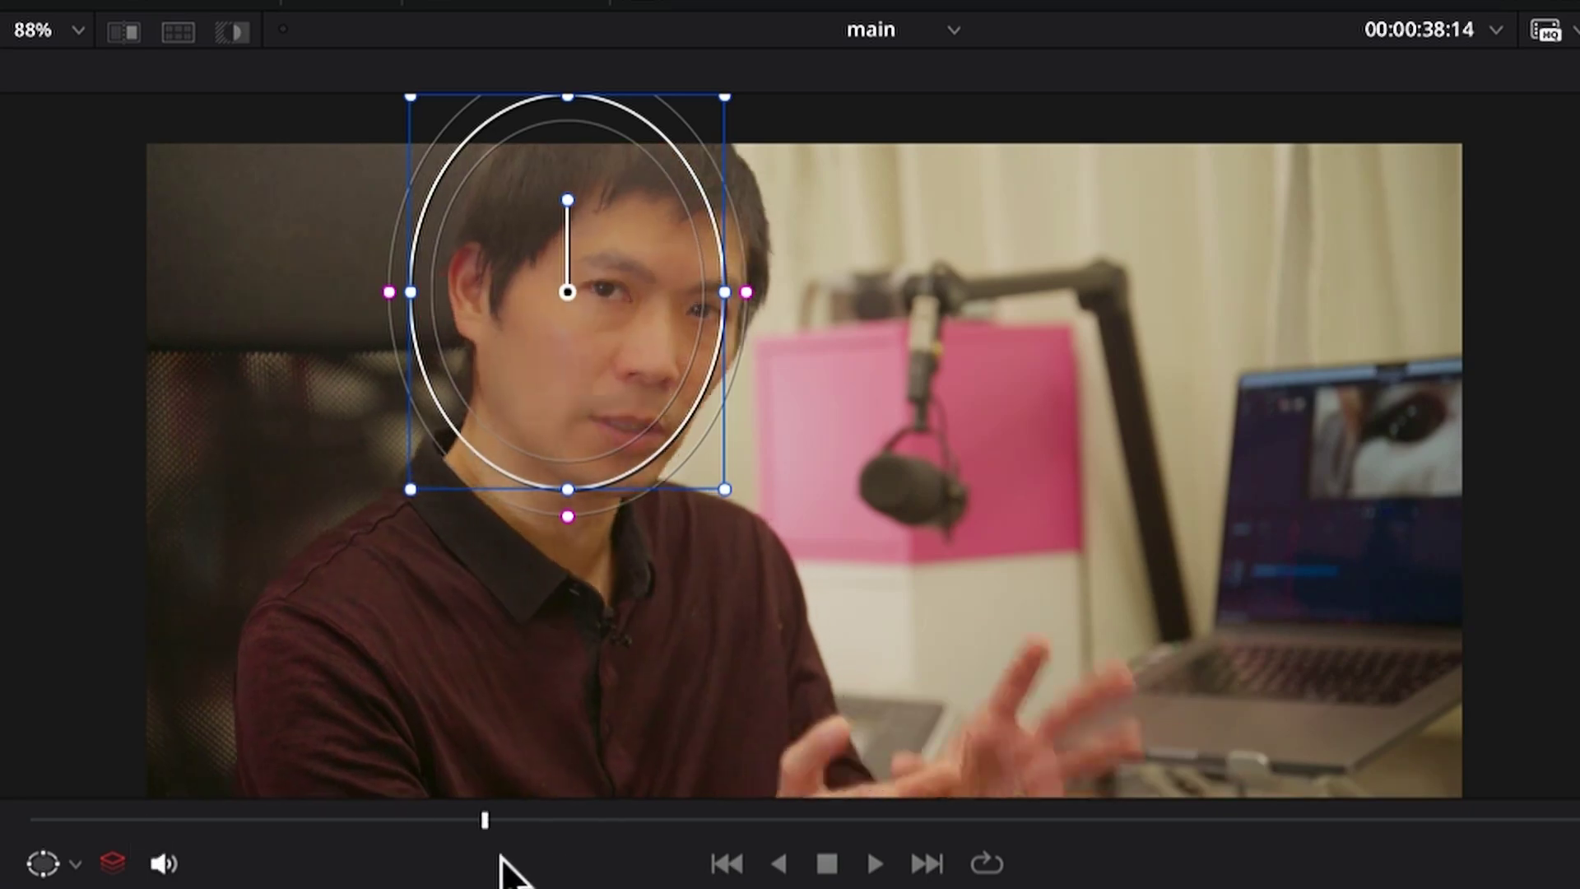
# Track the oval face window forward through the clip, then rewind and play it back.
pyautogui.moveTo(139, 819); pyautogui.dragTo(1564, 856)
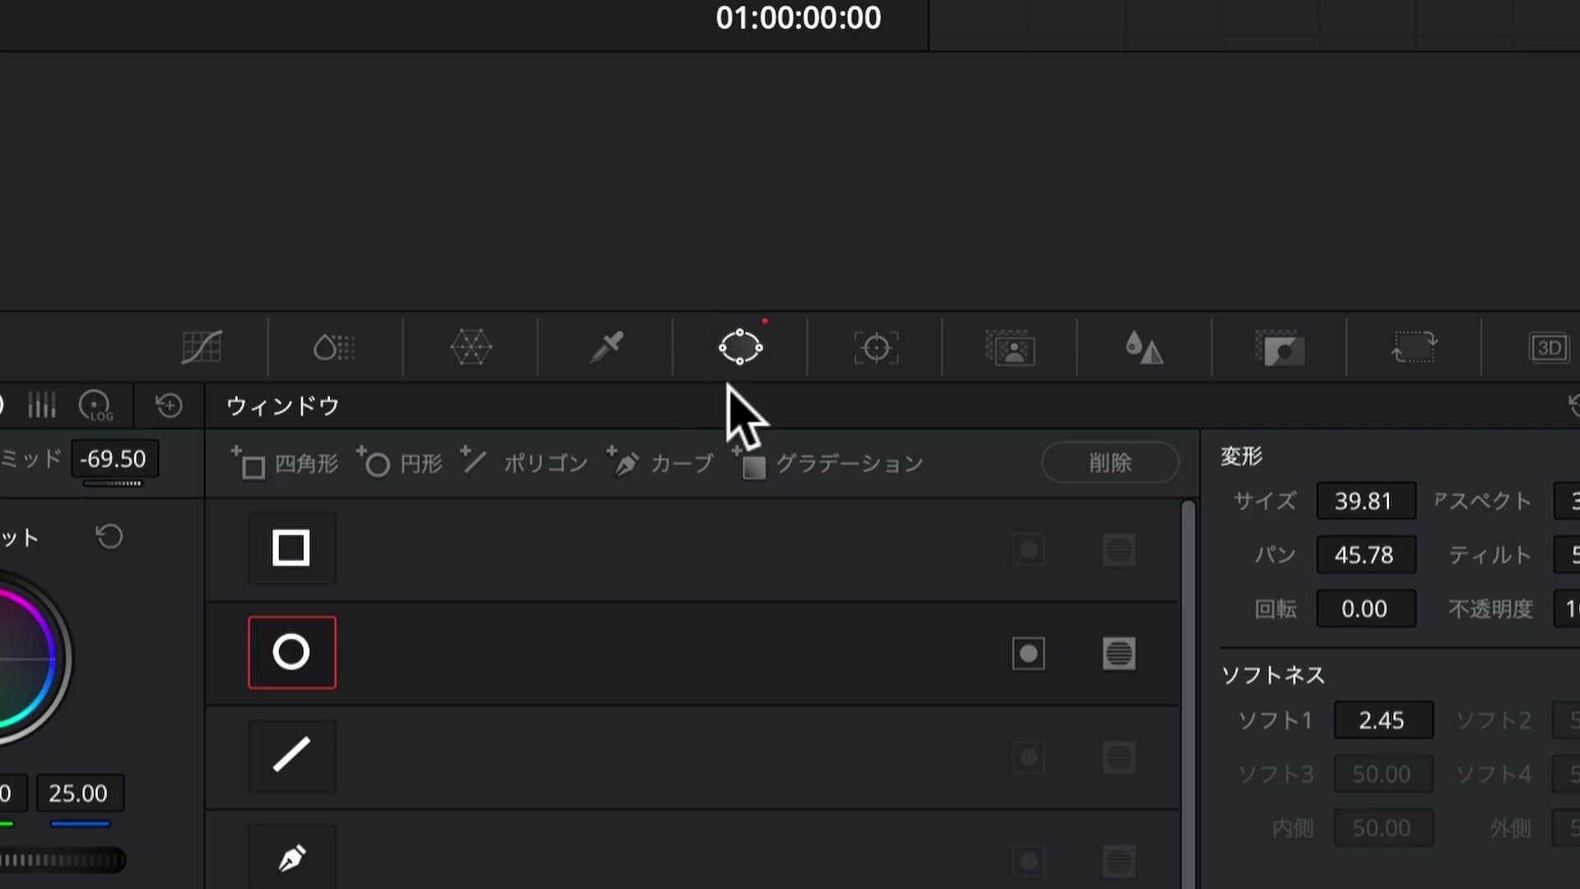
pyautogui.click(875, 345)
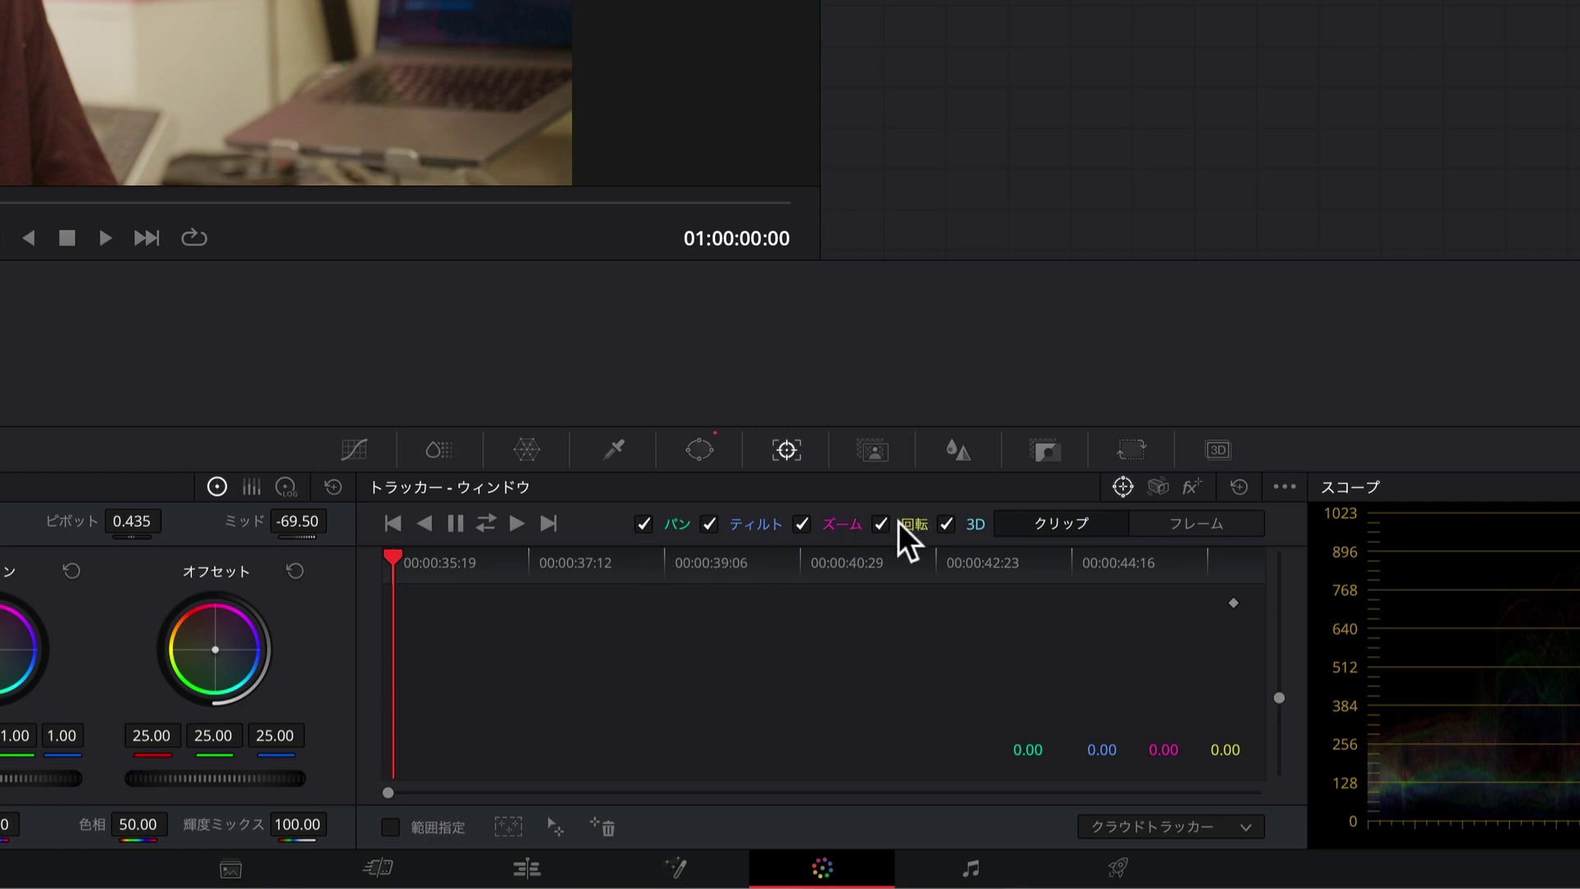
pyautogui.click(517, 523)
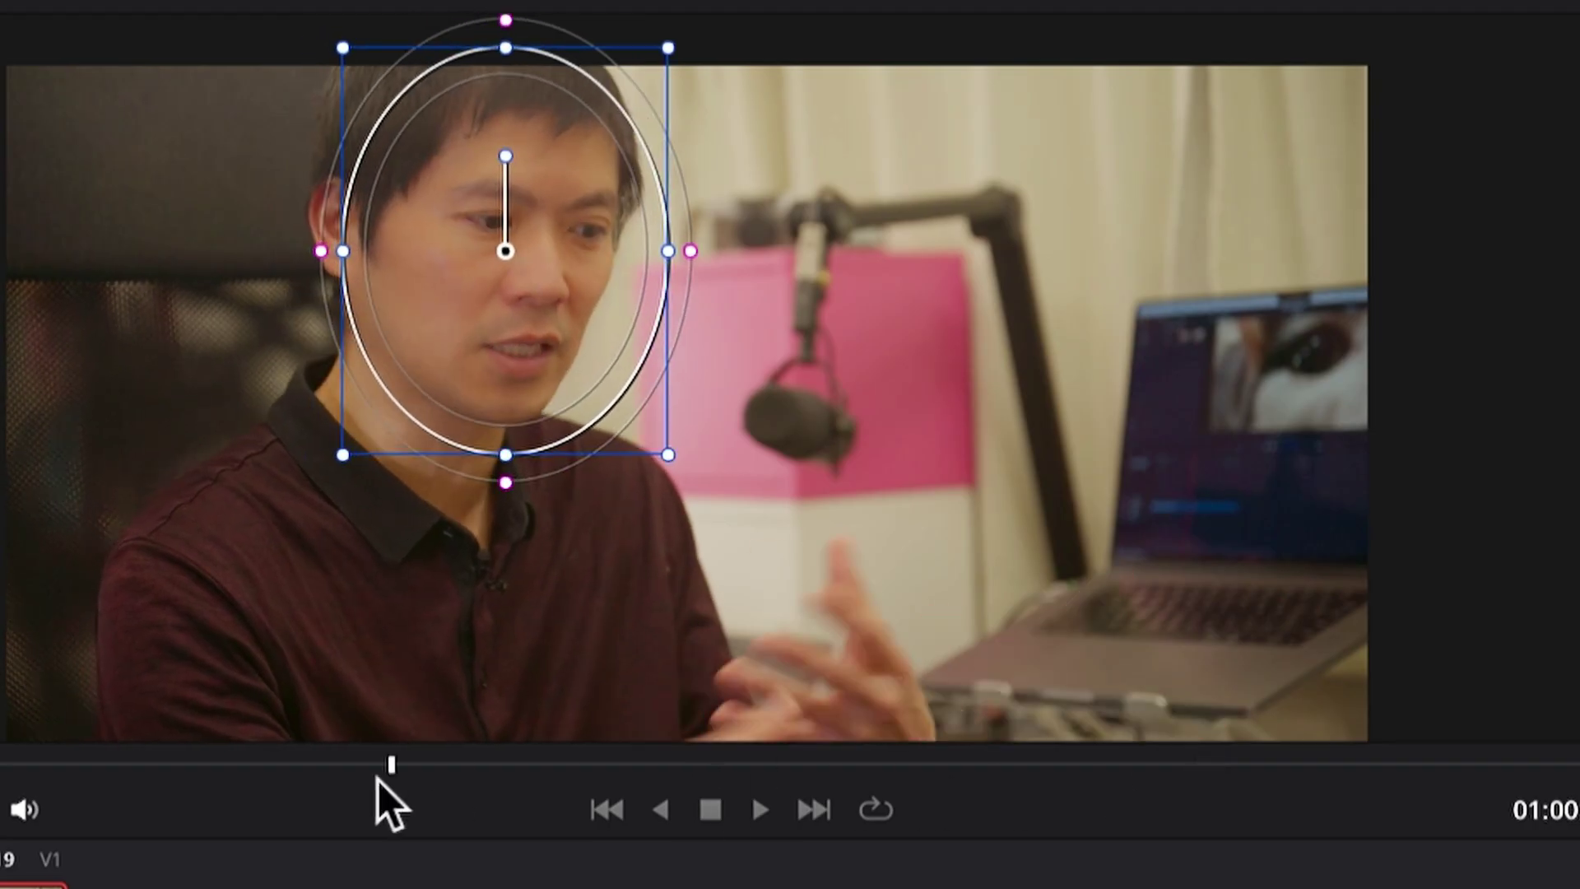
pyautogui.moveTo(391, 765); pyautogui.dragTo(8, 778)
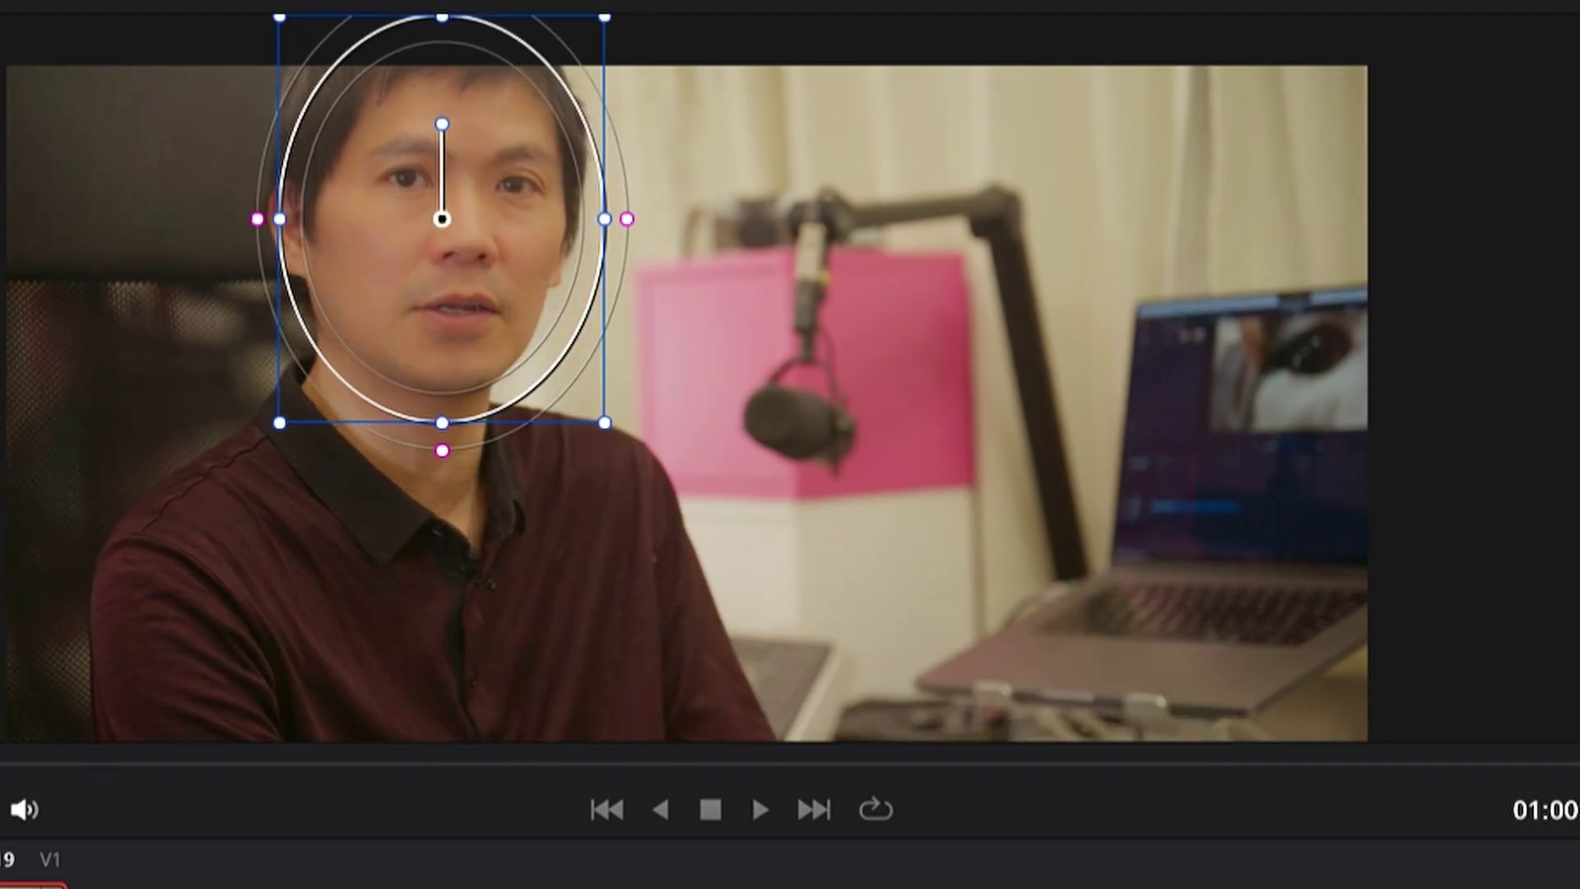
pyautogui.press('space')
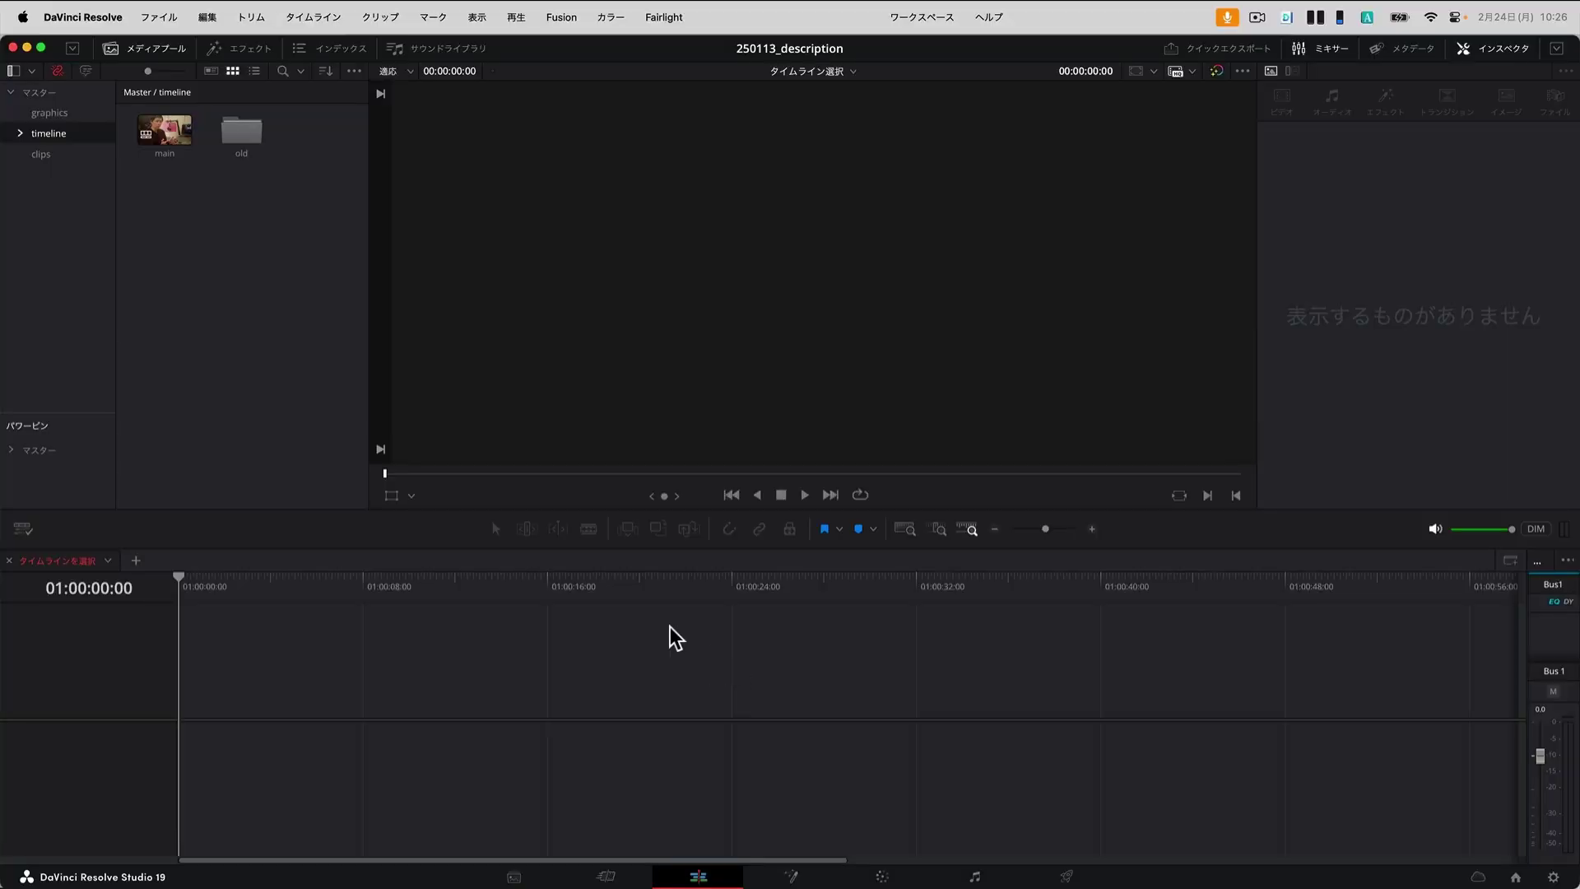
# Open the 'main' timeline and view its DSC_2877.MOV clip on the Color page, zoomed out to the full frame.
pyautogui.doubleClick(169, 131)
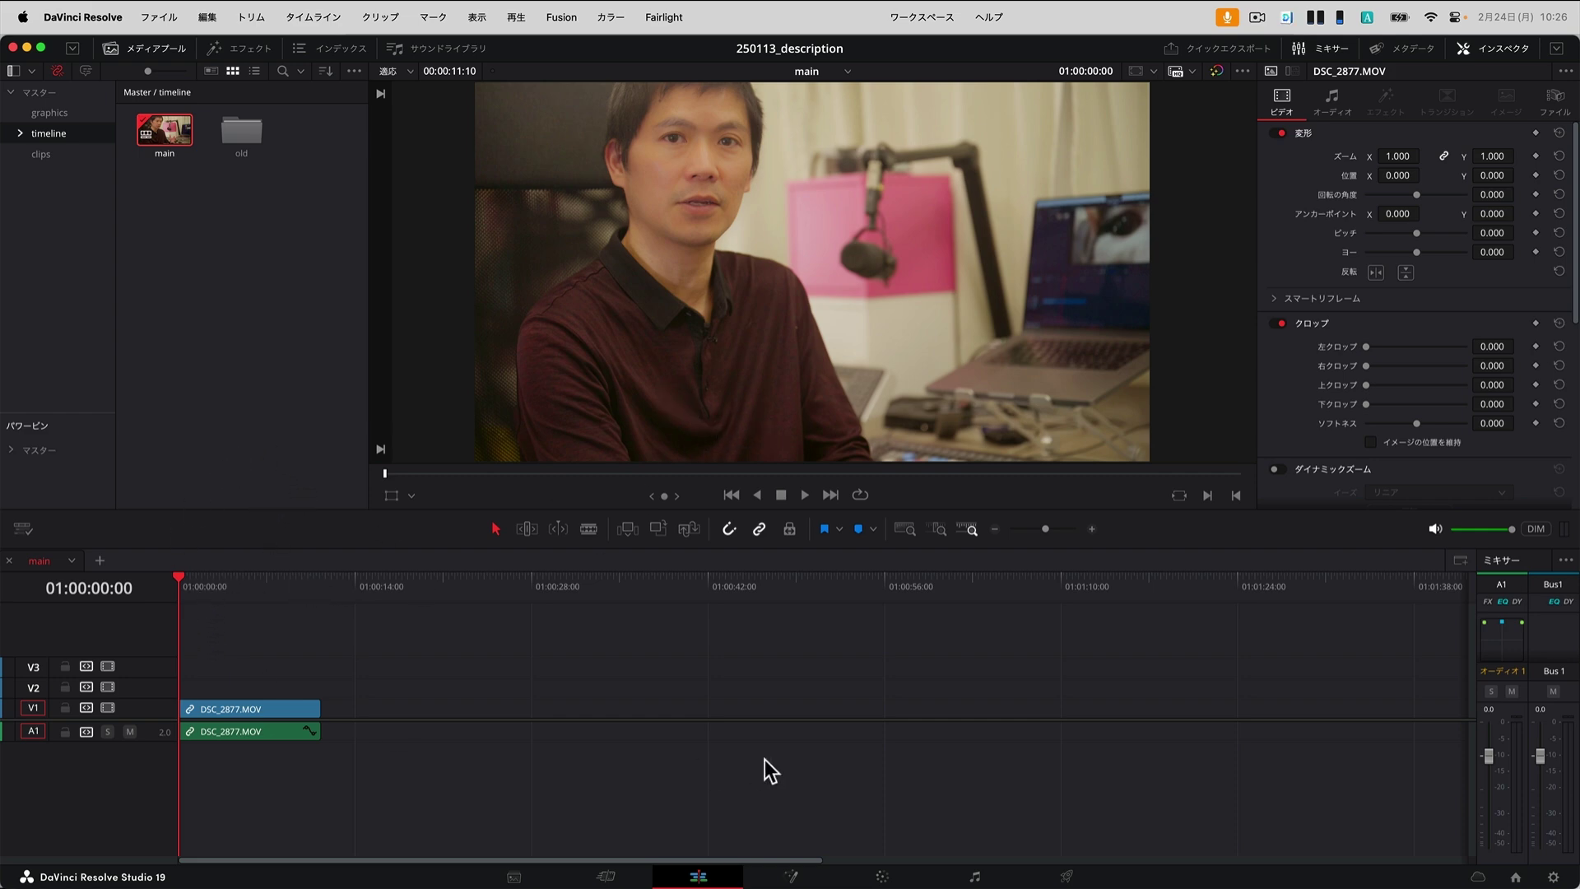
pyautogui.click(879, 874)
pyautogui.scroll(-6, 399, 296)
pyautogui.click(433, 303)
pyautogui.moveTo(437, 311); pyautogui.dragTo(381, 303)
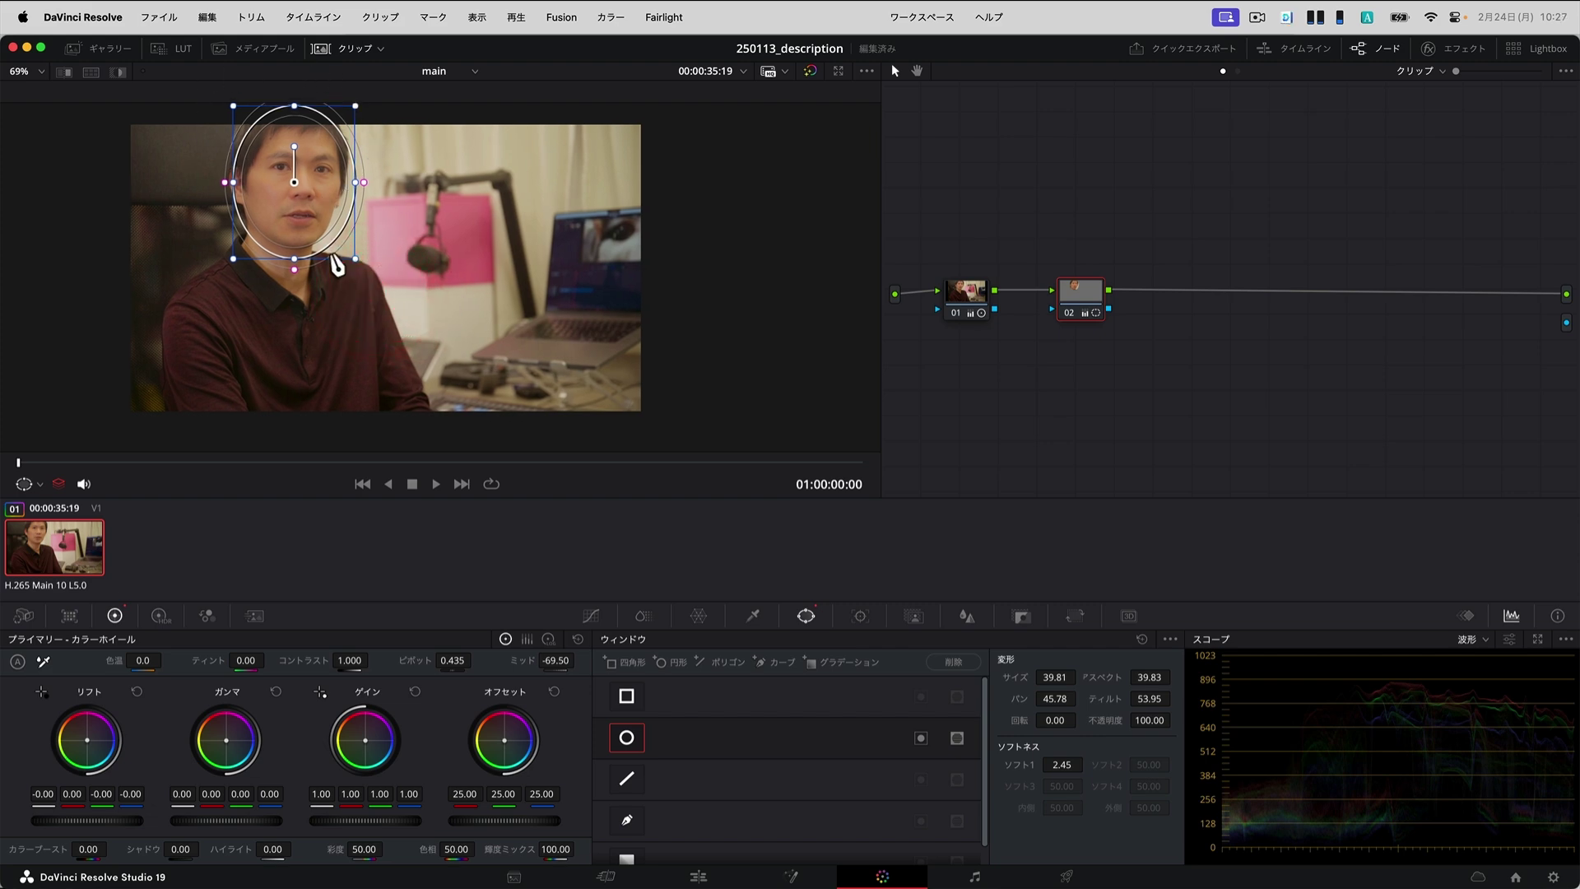
# Enlarge the viewer image and scrub forward to around 01:00:11, where the man turns sideways.
pyautogui.scroll(3, 333, 247)
pyautogui.moveTo(302, 195)
pyautogui.mouseDown()
pyautogui.moveTo(331, 286)
pyautogui.moveTo(356, 254)
pyautogui.mouseUp()
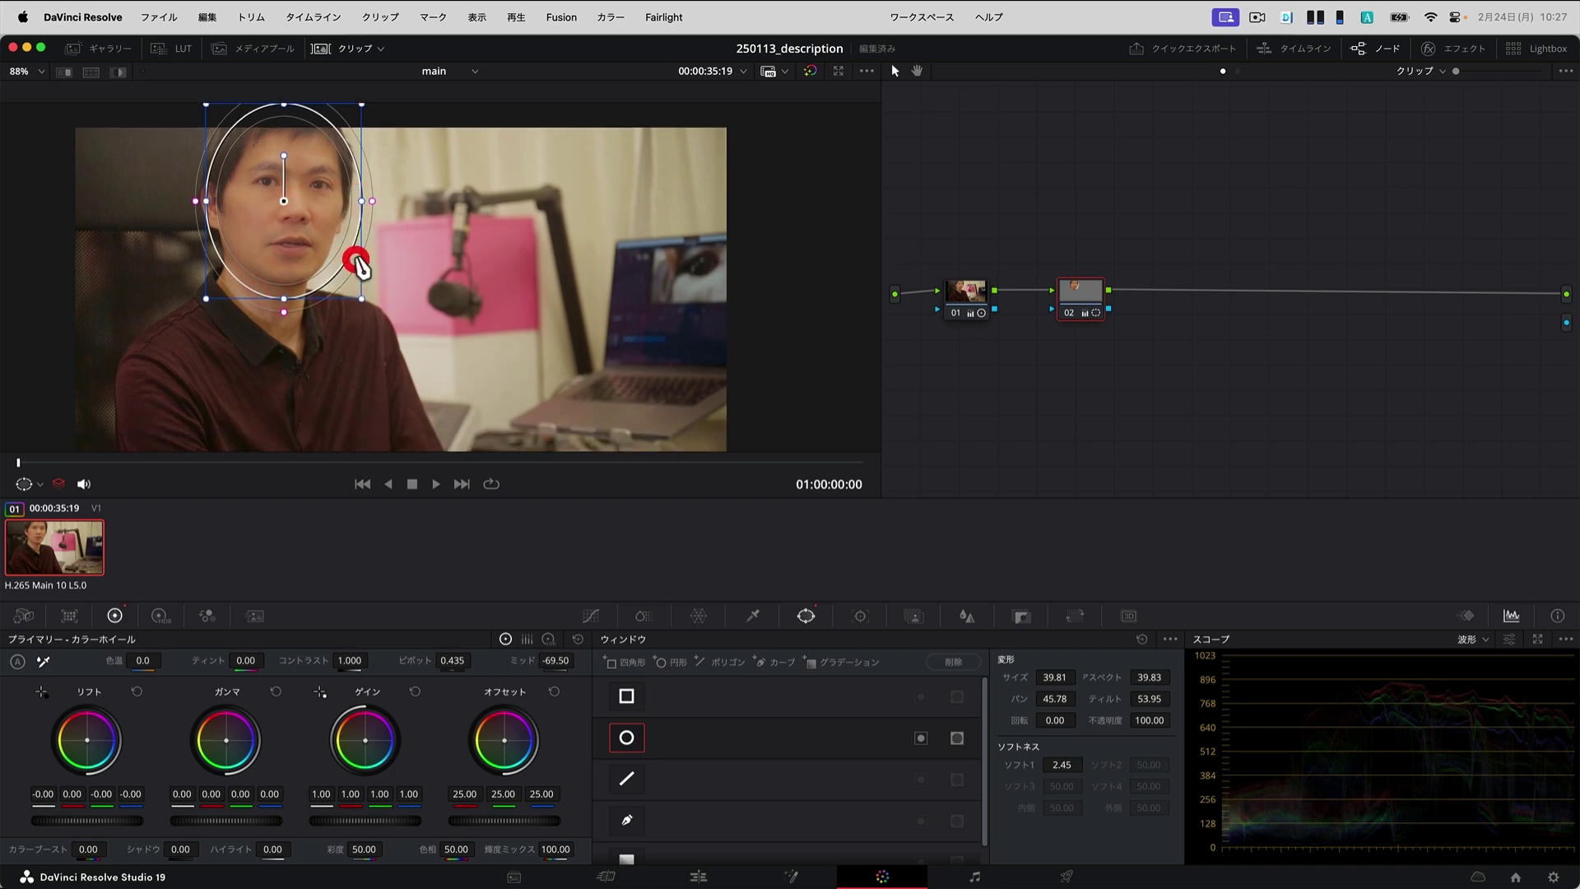
pyautogui.click(352, 534)
pyautogui.moveTo(29, 463); pyautogui.dragTo(856, 498)
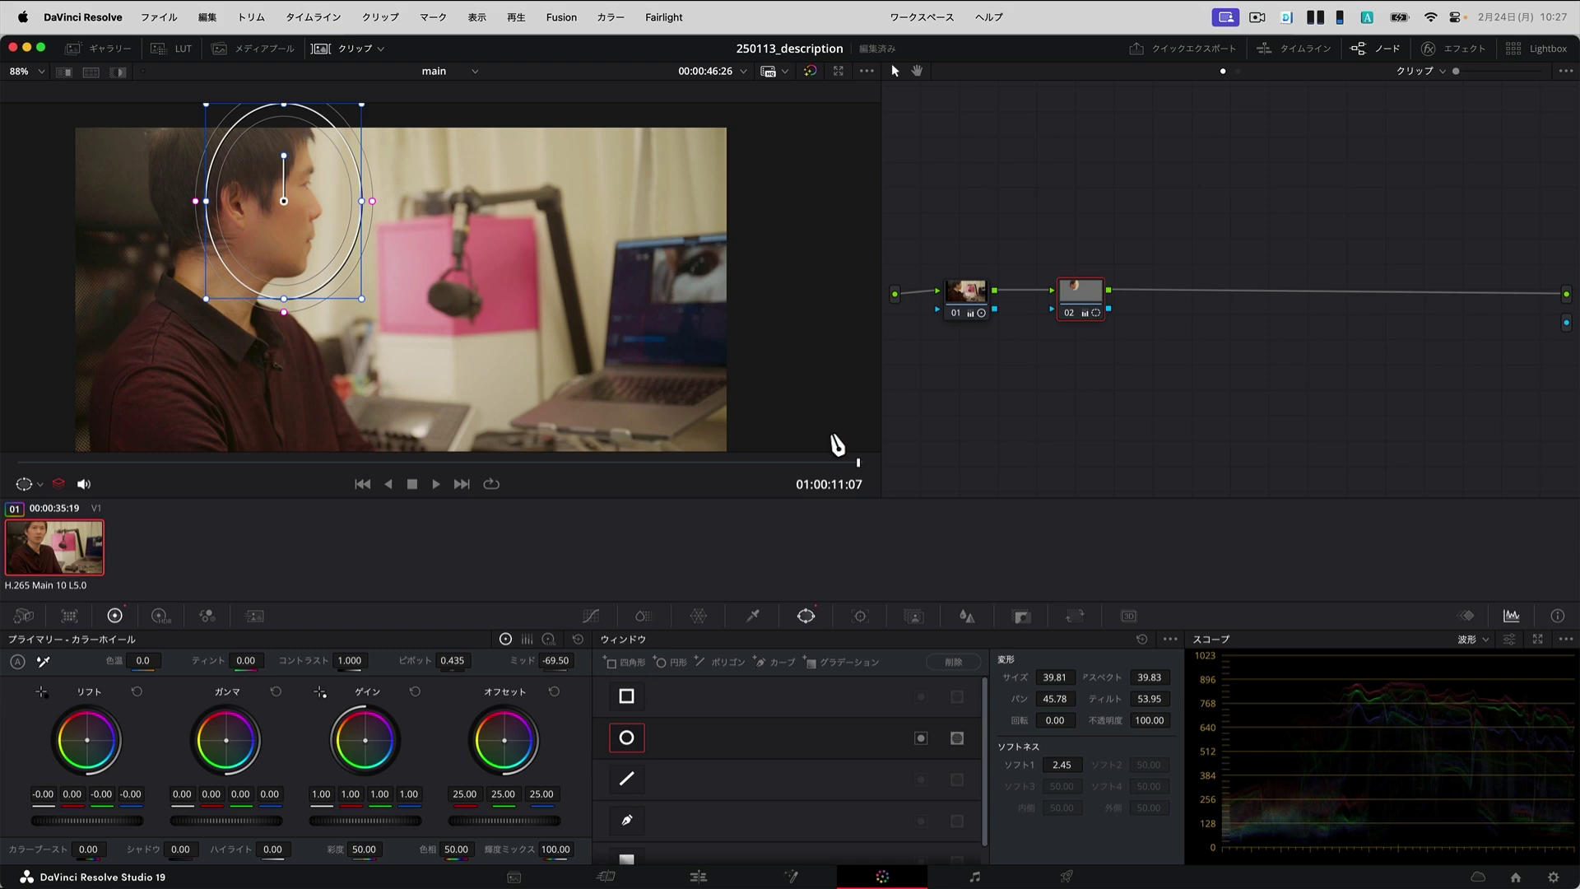
# Scrub around 01:00:11 to find where he turns to profile, then return to 01:00:00:00.
pyautogui.moveTo(858, 463)
pyautogui.mouseDown()
pyautogui.moveTo(553, 460)
pyautogui.moveTo(819, 464)
pyautogui.mouseUp()
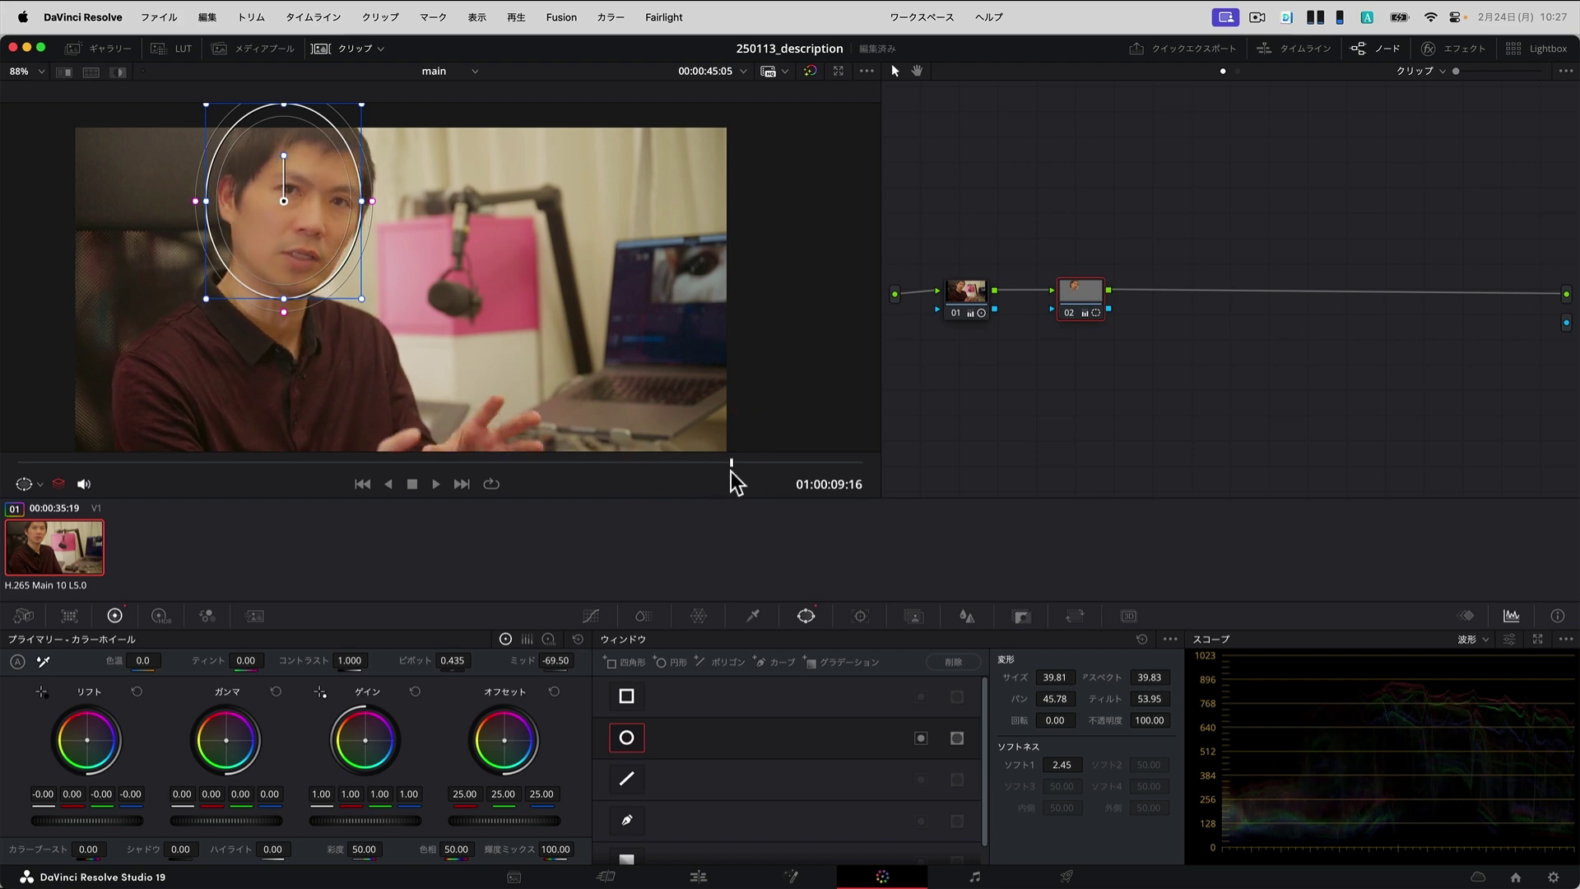
pyautogui.moveTo(818, 464); pyautogui.dragTo(863, 465)
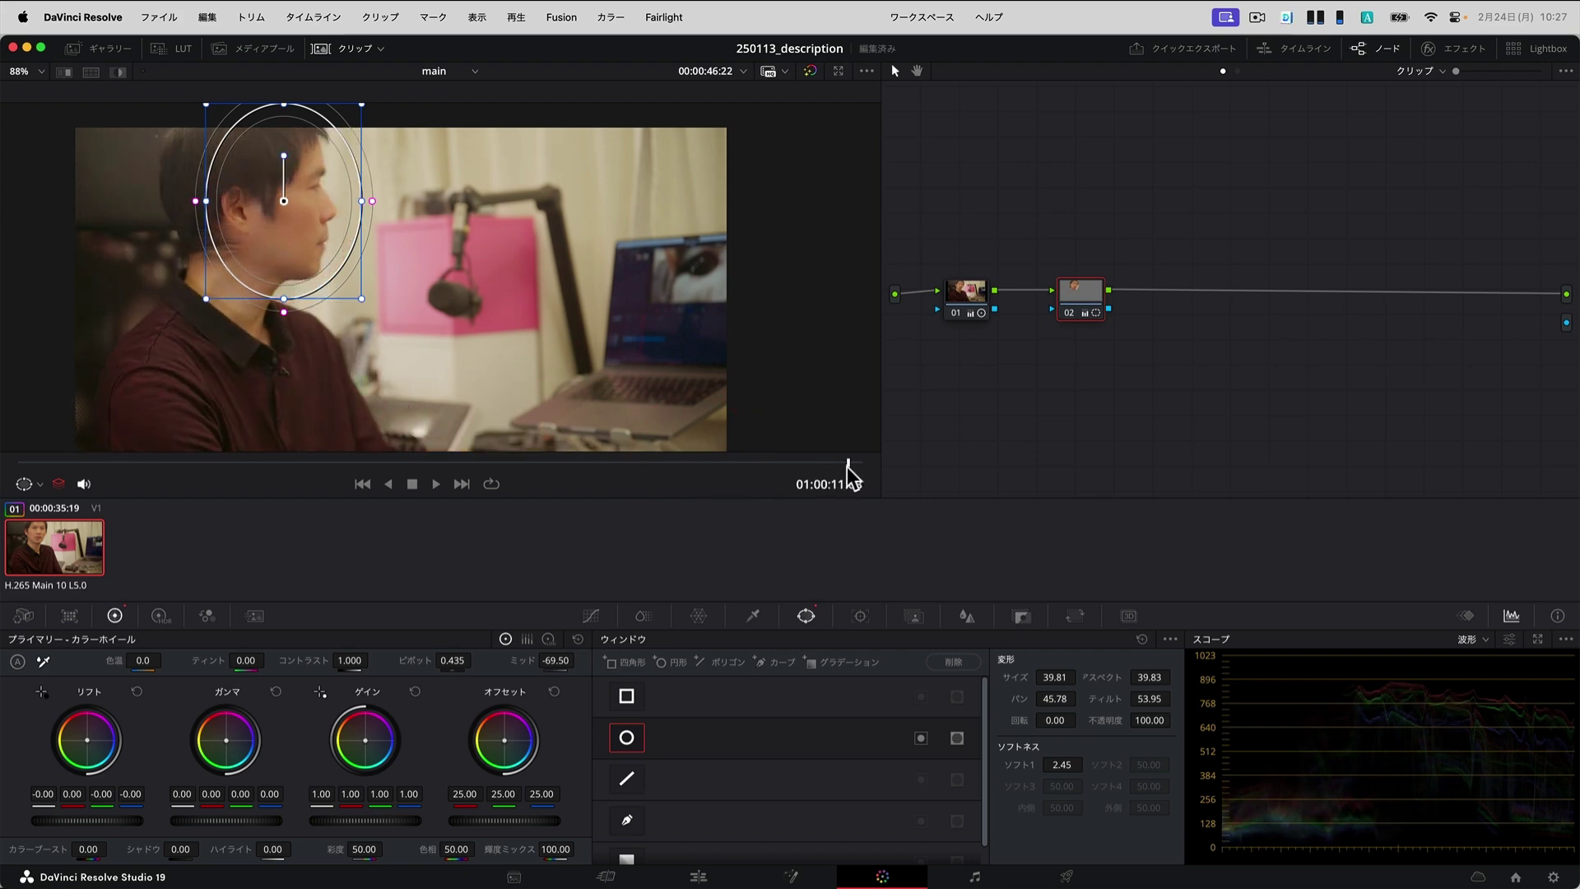
pyautogui.click(863, 465)
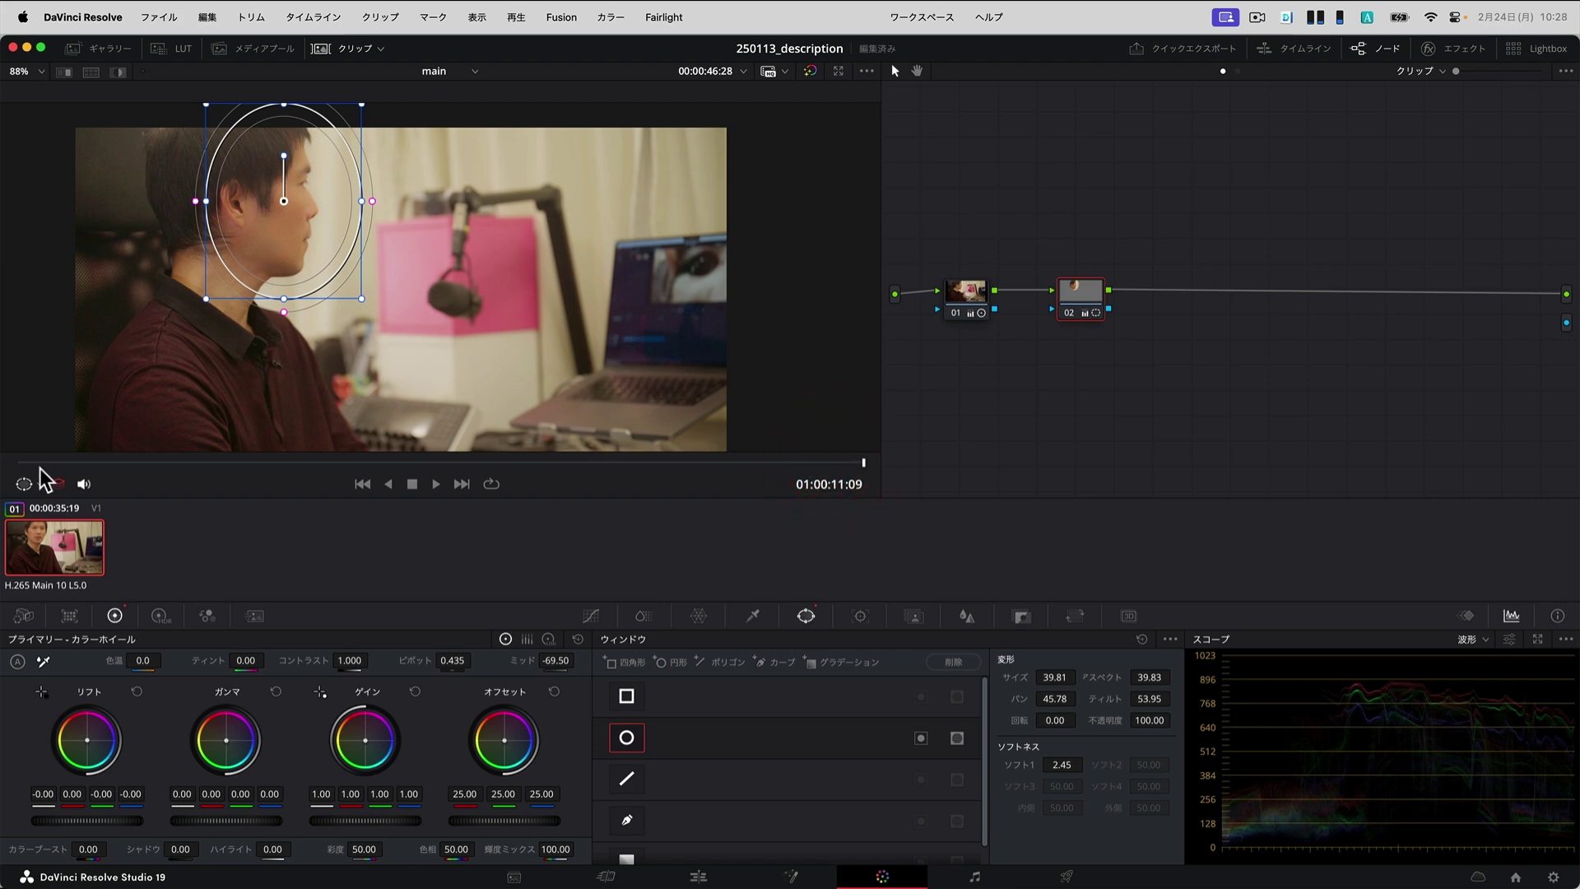
pyautogui.moveTo(39, 466); pyautogui.dragTo(10, 461)
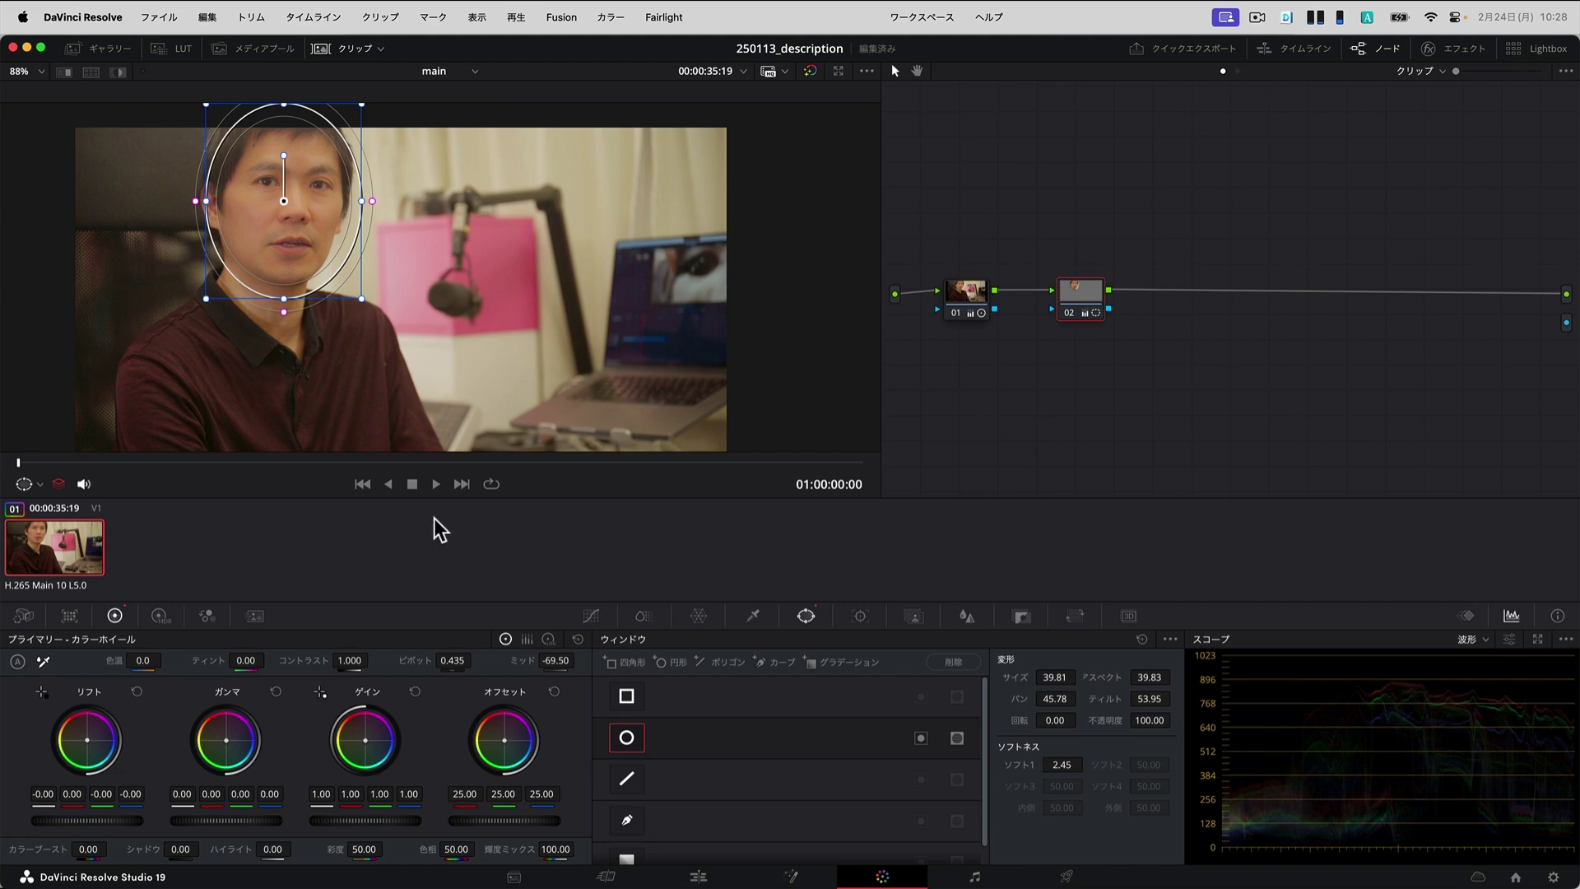
pyautogui.click(399, 527)
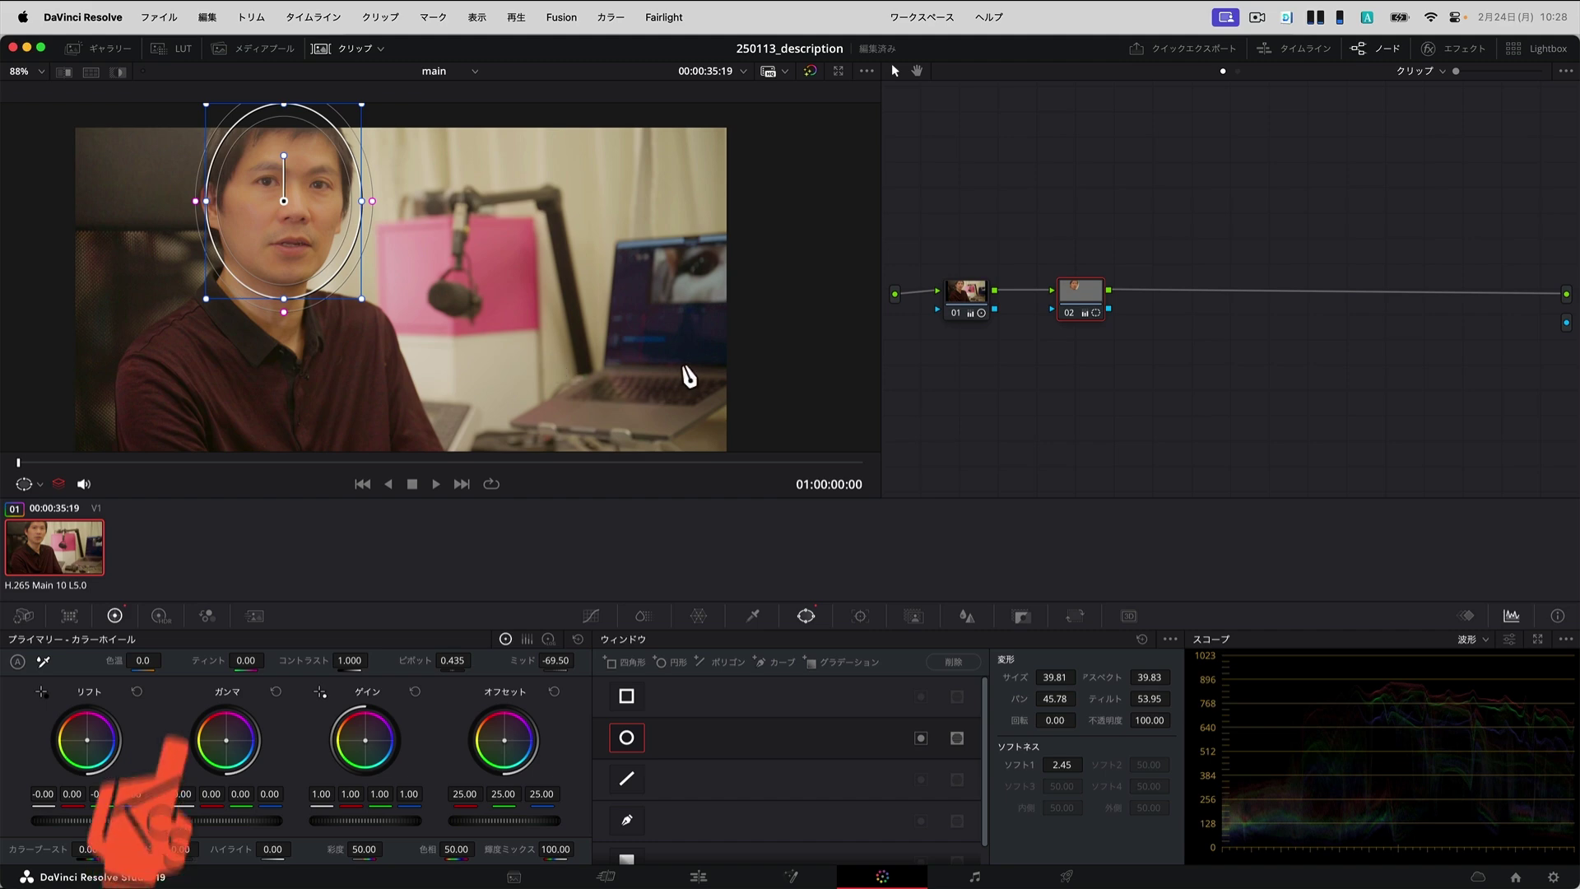
pyautogui.moveTo(1074, 300); pyautogui.dragTo(1116, 300)
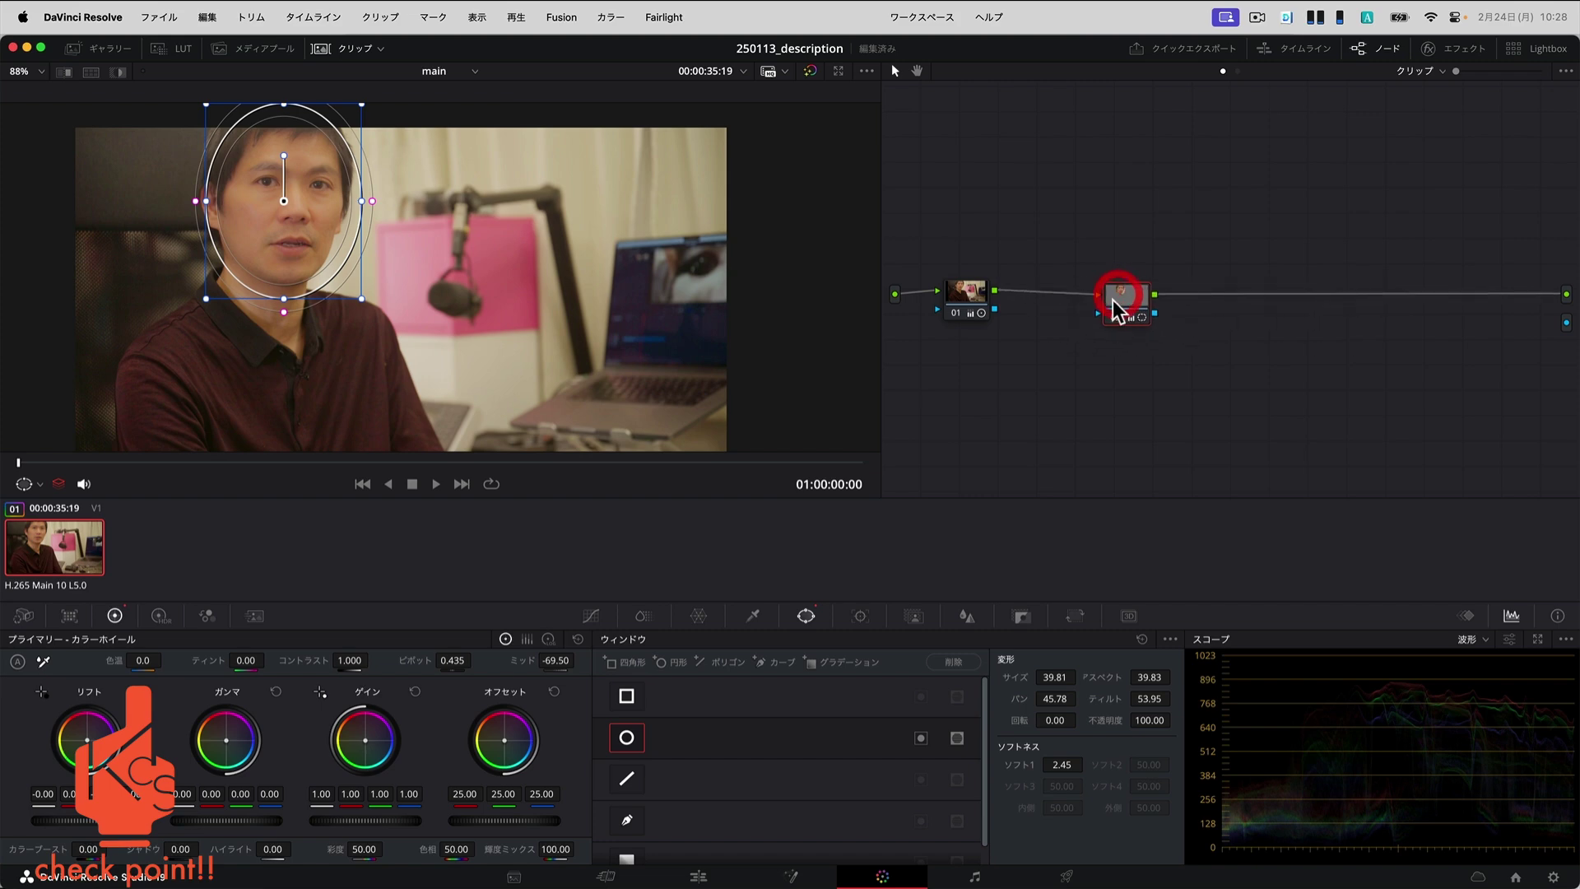
pyautogui.click(1121, 296)
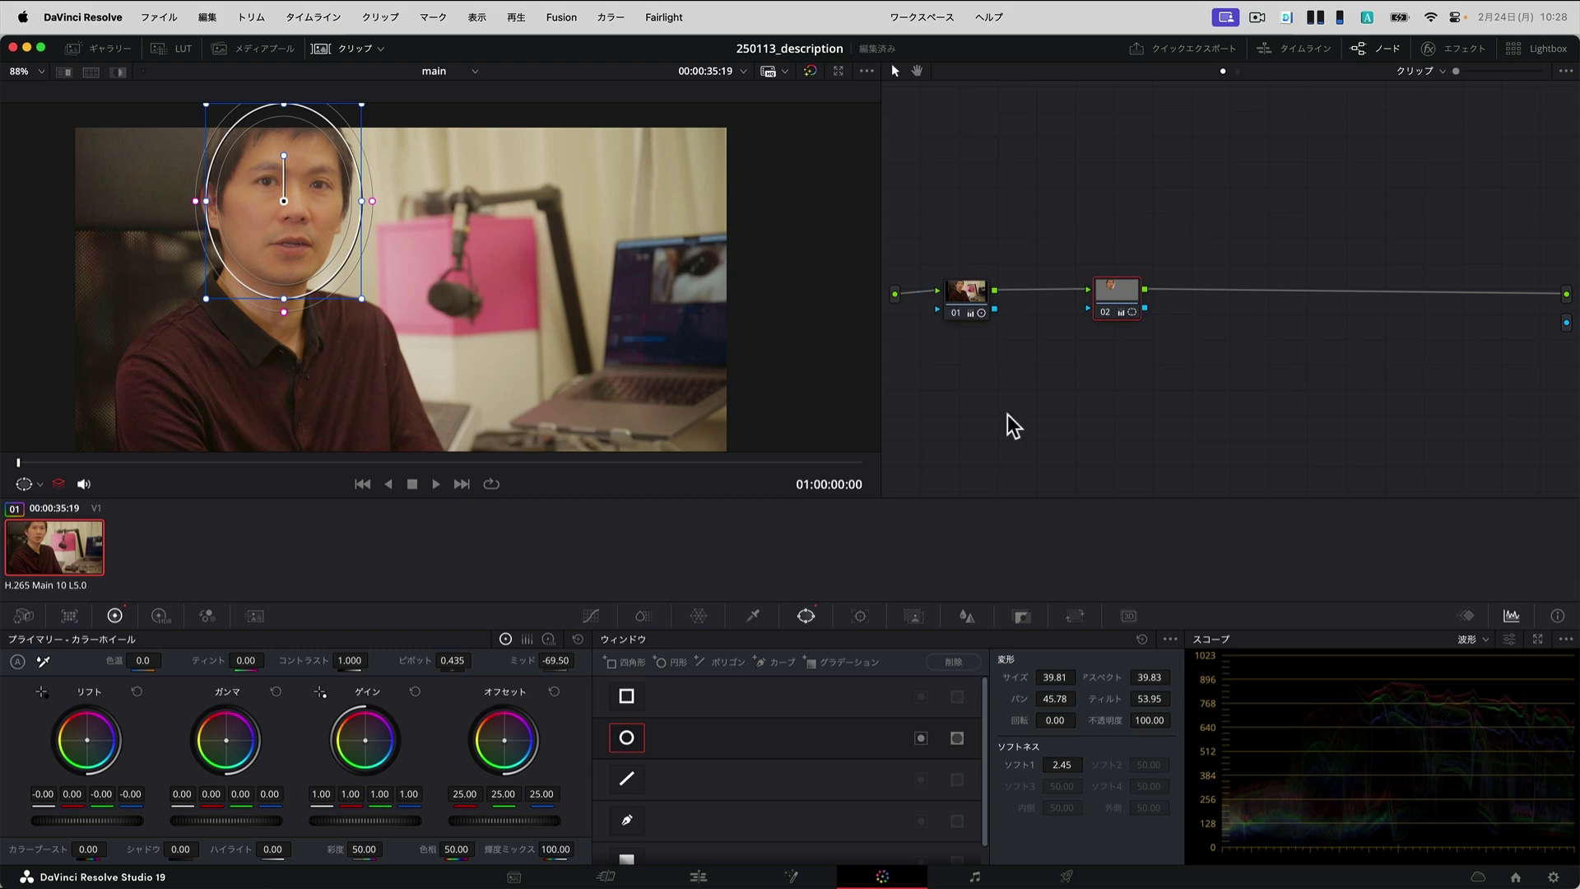
pyautogui.moveTo(1106, 305); pyautogui.dragTo(1072, 293)
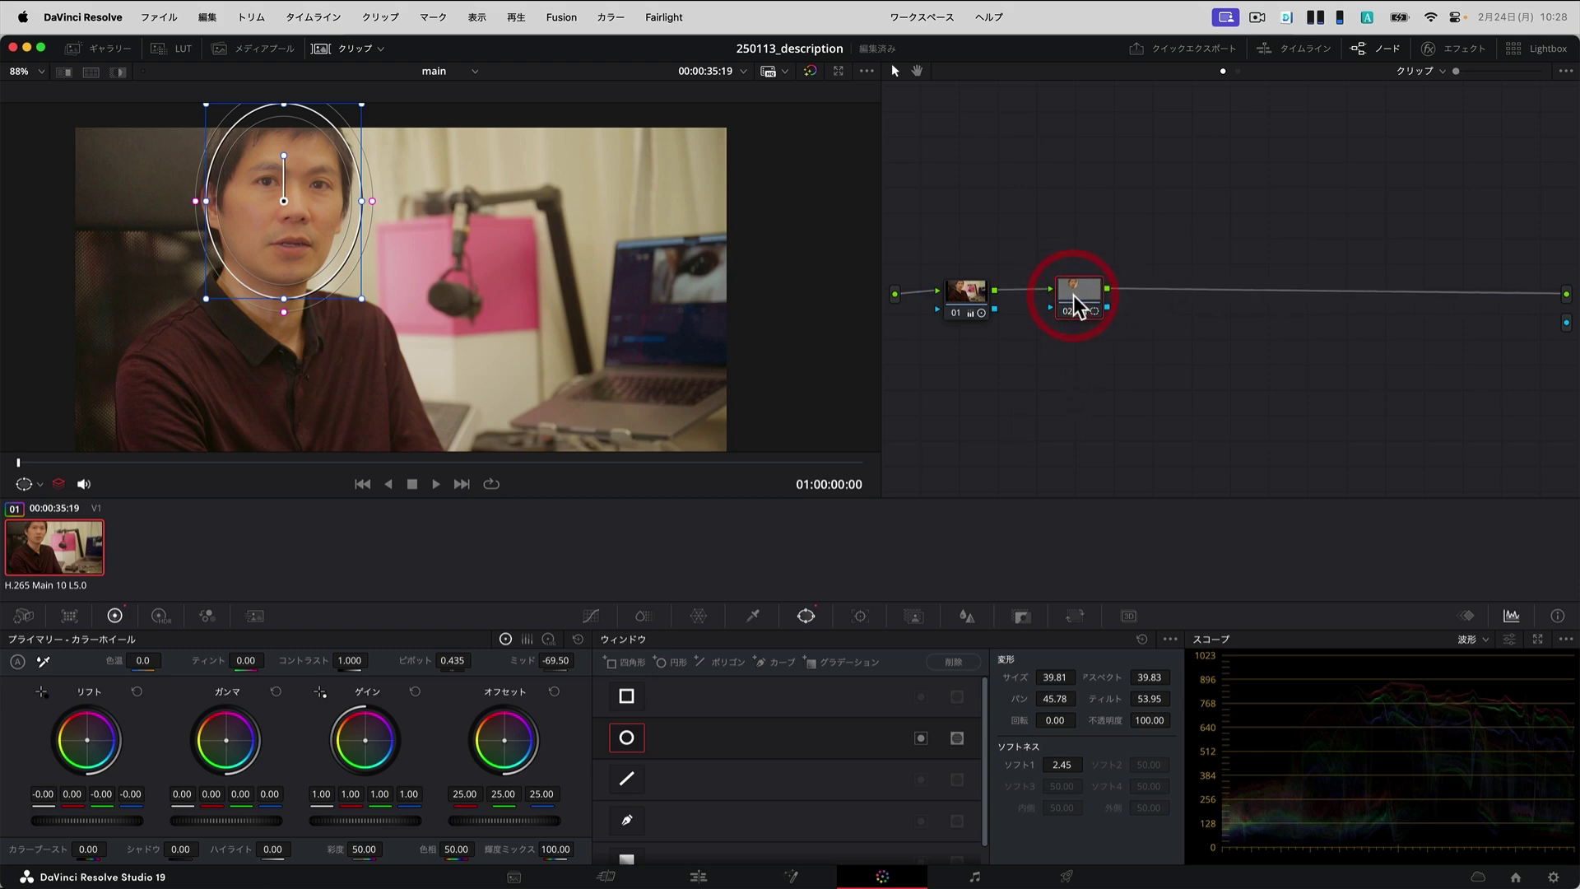
pyautogui.moveTo(1074, 300); pyautogui.dragTo(1104, 300)
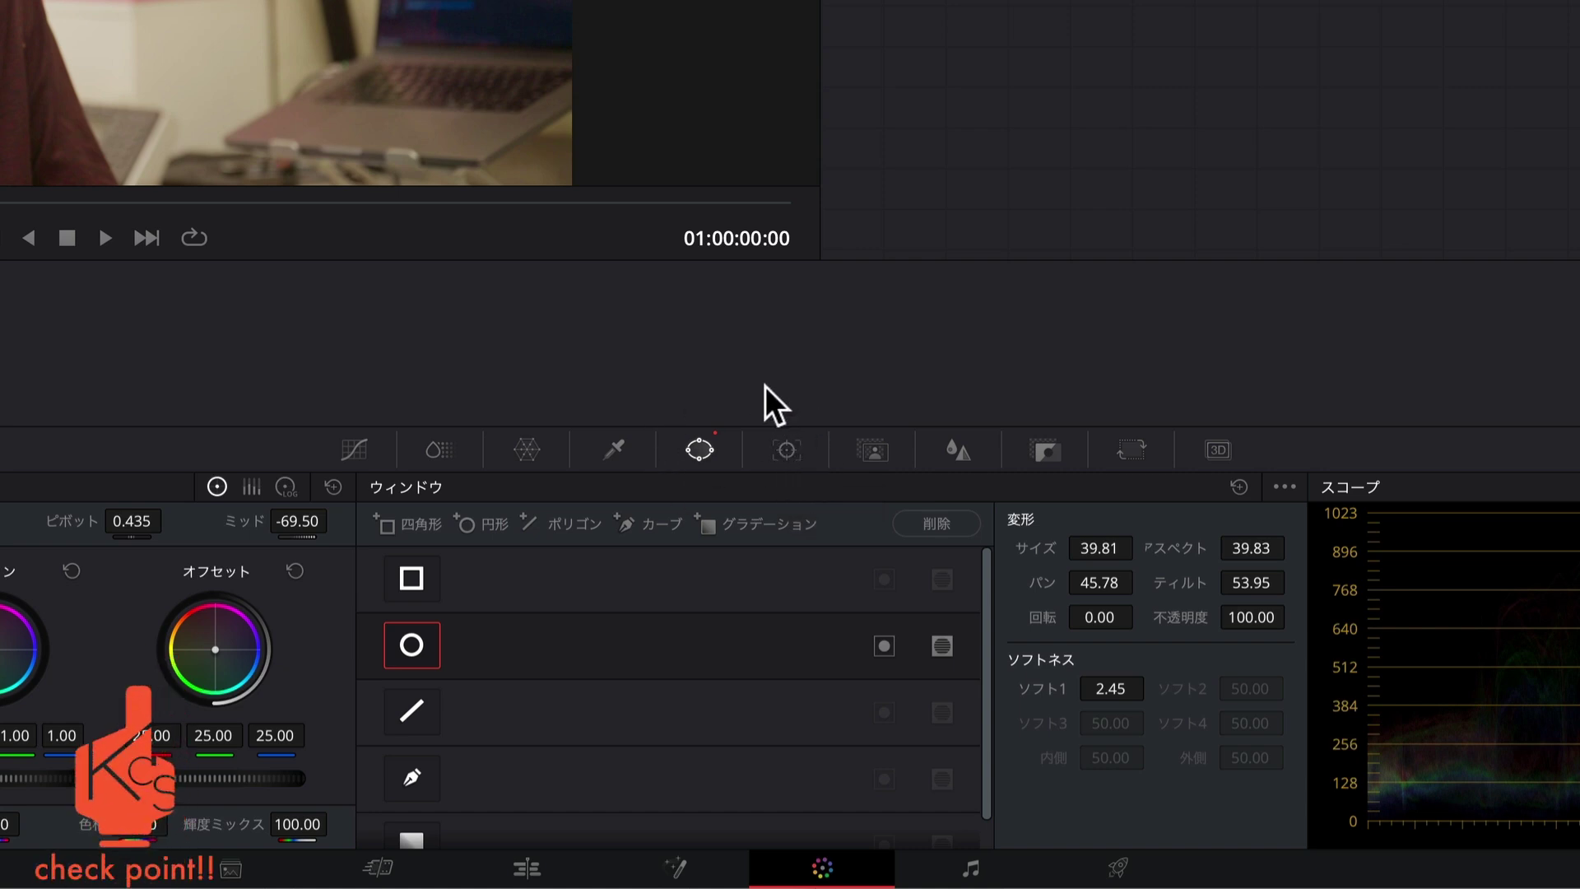
# Switch from the Window palette to the Tracker - Window panel for node 02's circle.
pyautogui.click(787, 446)
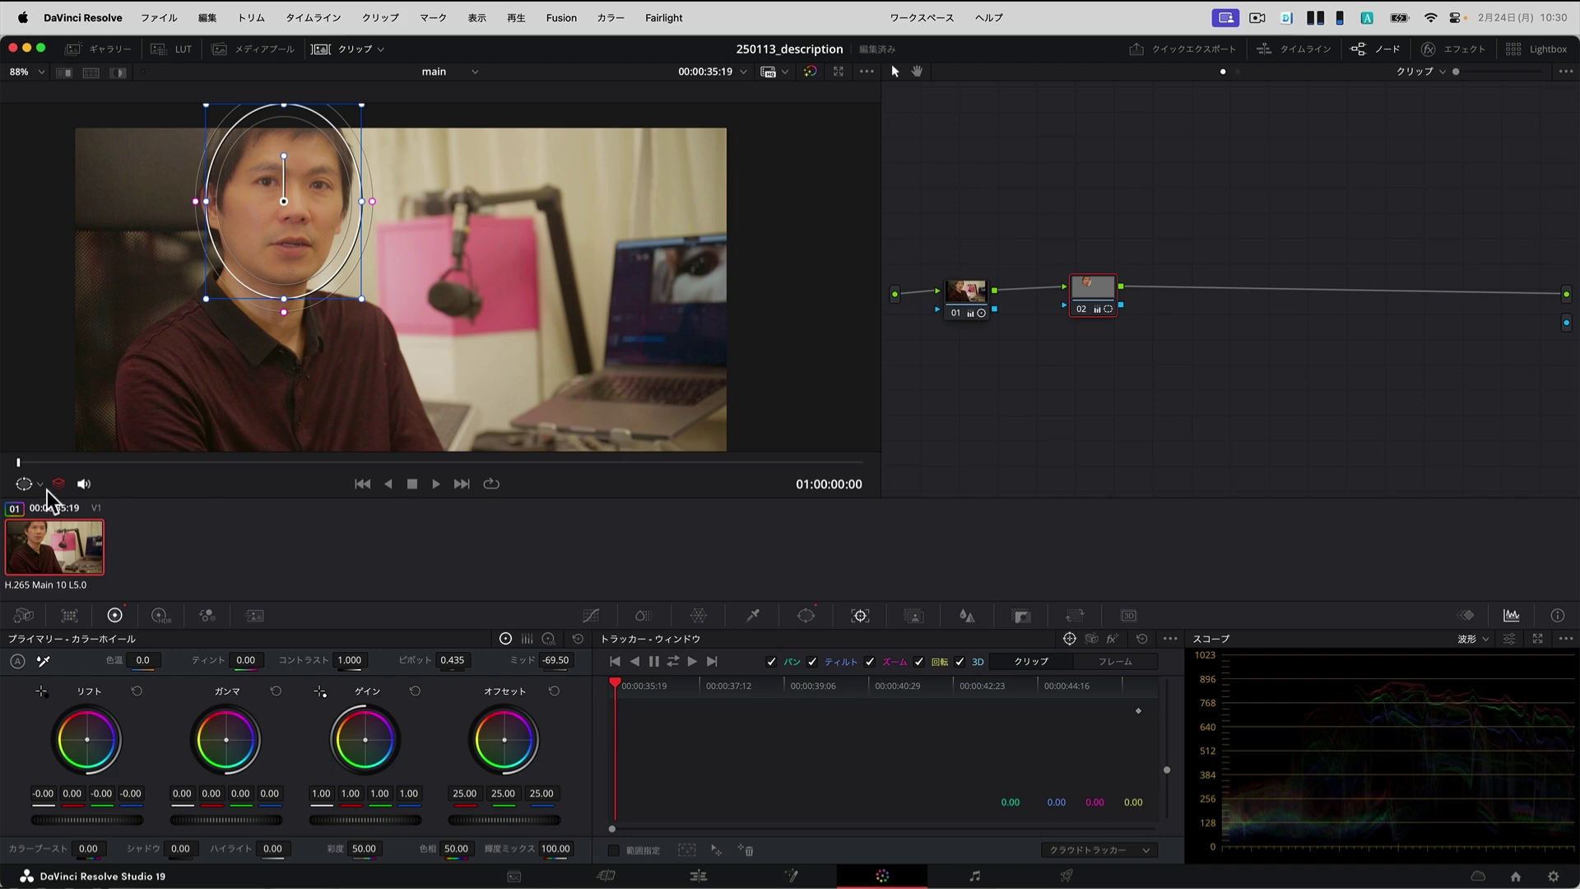
# Jump to the clip start and uncheck Zoom, Rotation and 3D, keeping Pan and Tilt tracked.
pyautogui.moveTo(22, 458); pyautogui.dragTo(480, 470)
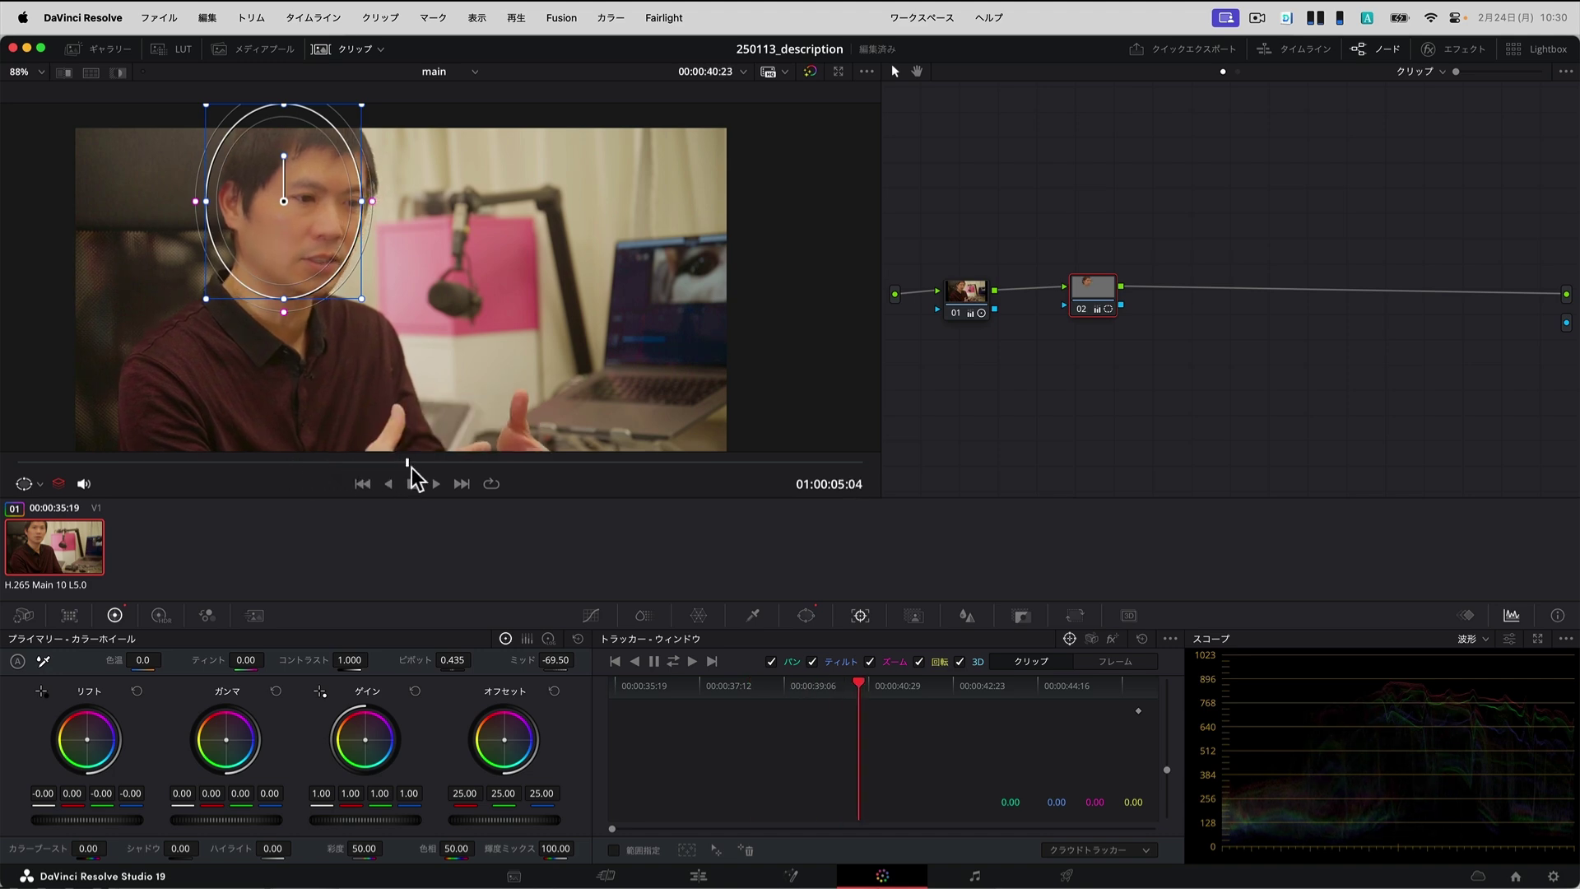
pyautogui.moveTo(481, 462); pyautogui.dragTo(354, 460)
pyautogui.click(363, 483)
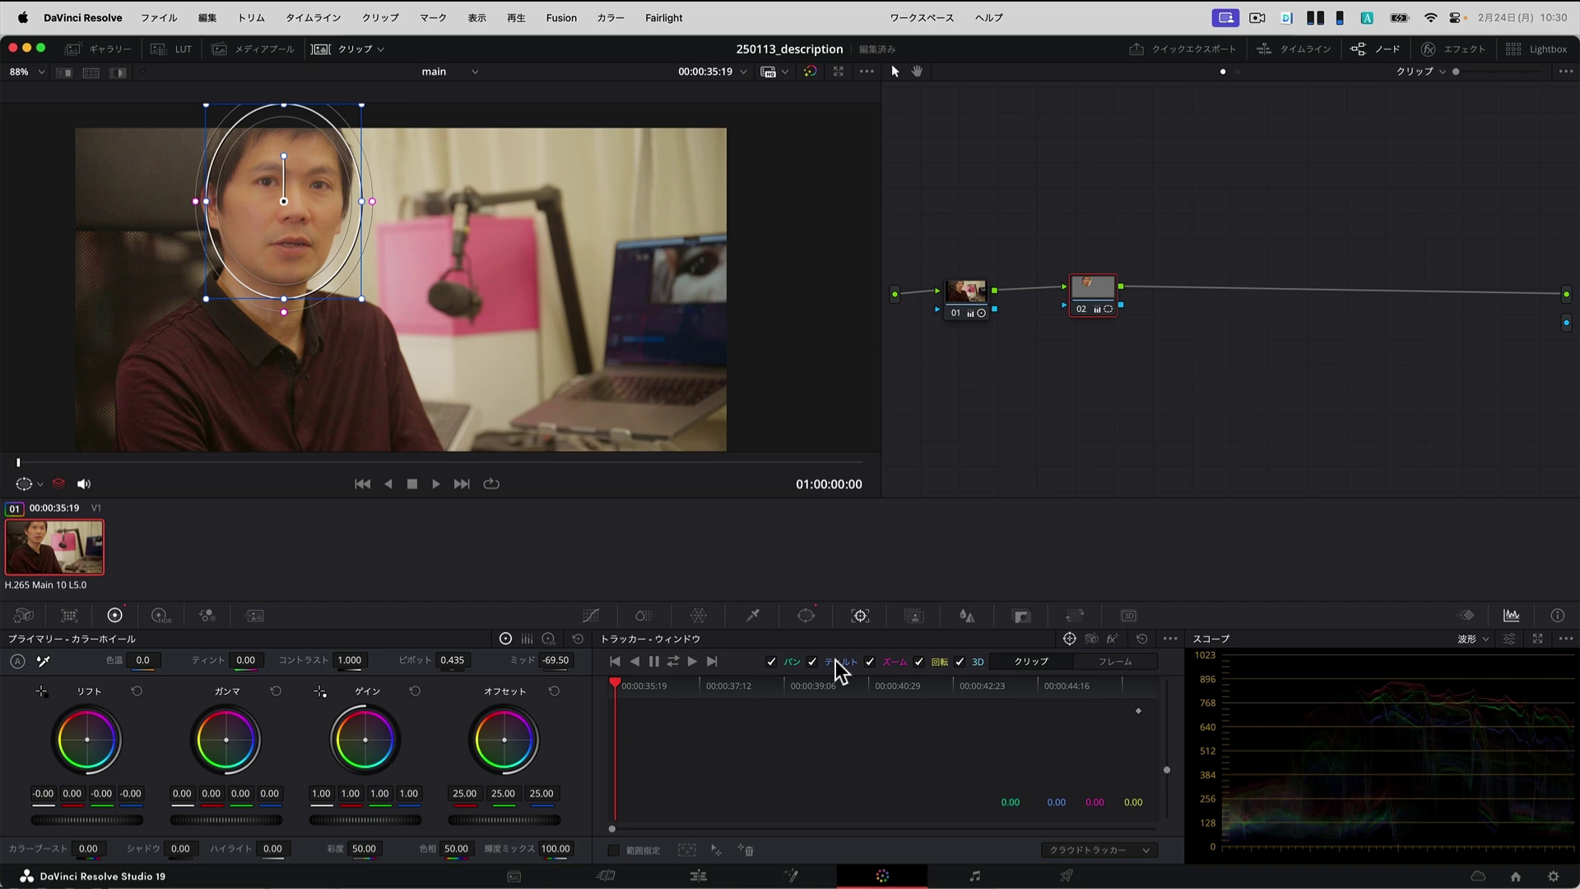
pyautogui.click(871, 661)
pyautogui.click(918, 661)
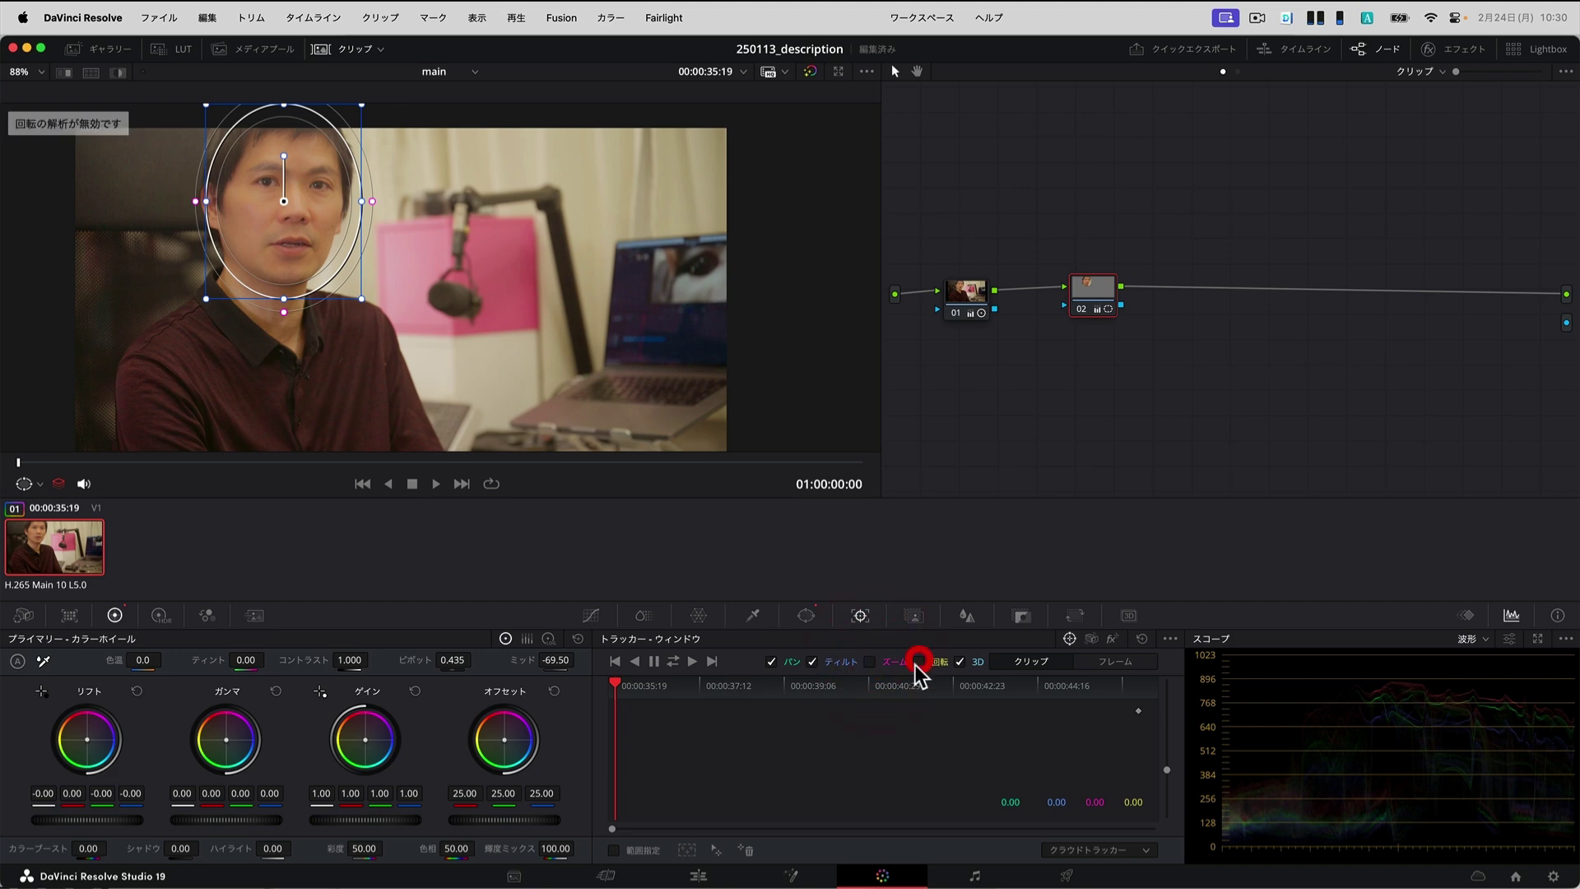
pyautogui.click(961, 662)
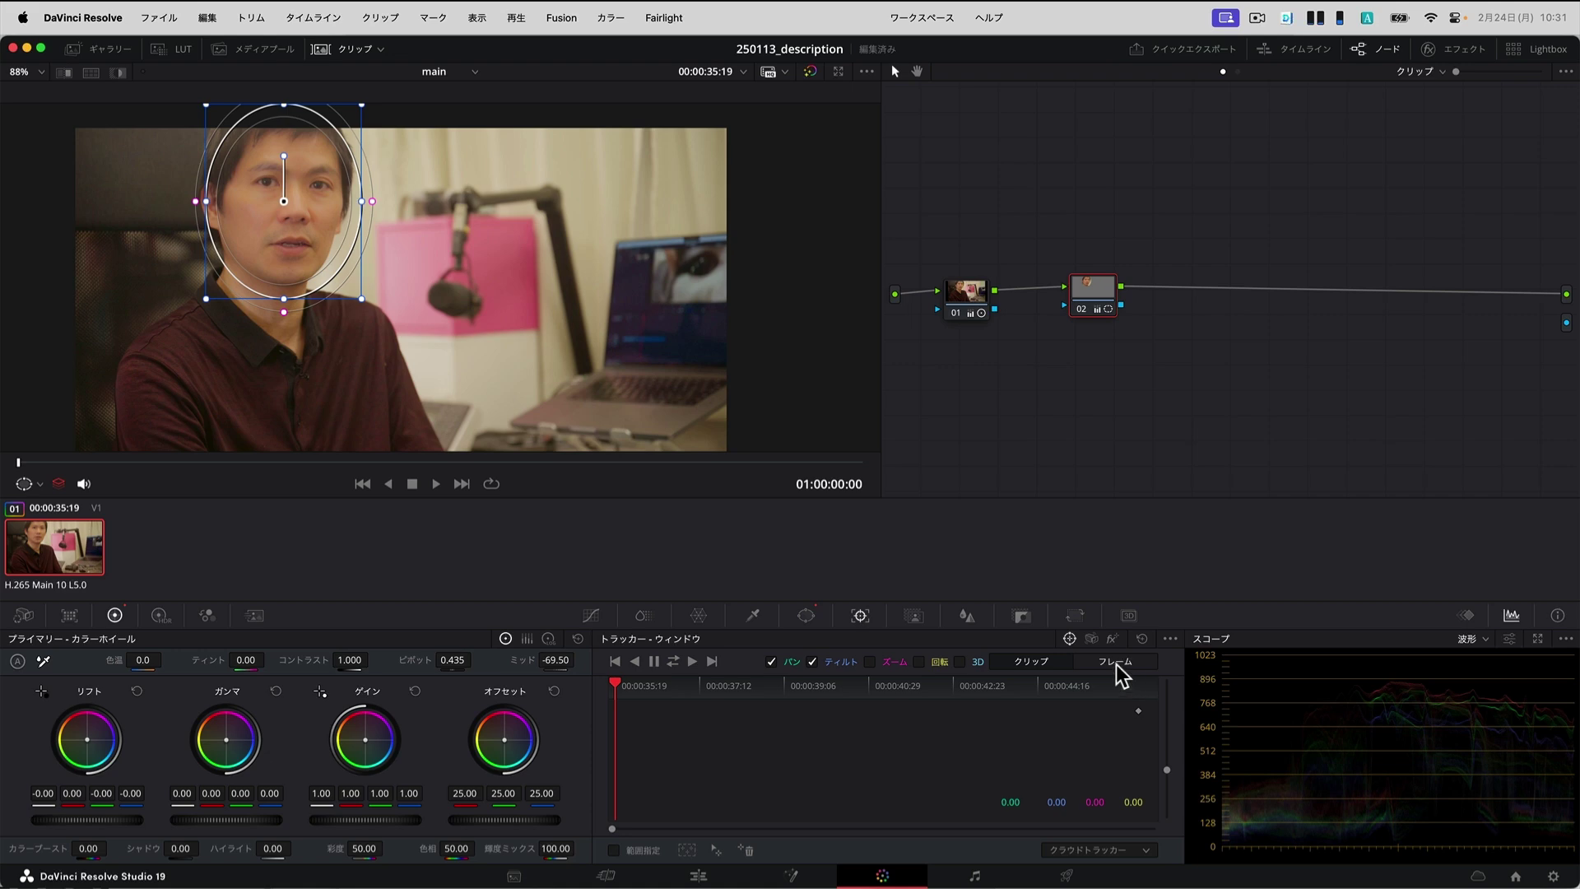
# Track the window forward, scrub to about 01:00:11:03 where it slips, and switch to Frame mode.
pyautogui.click(693, 660)
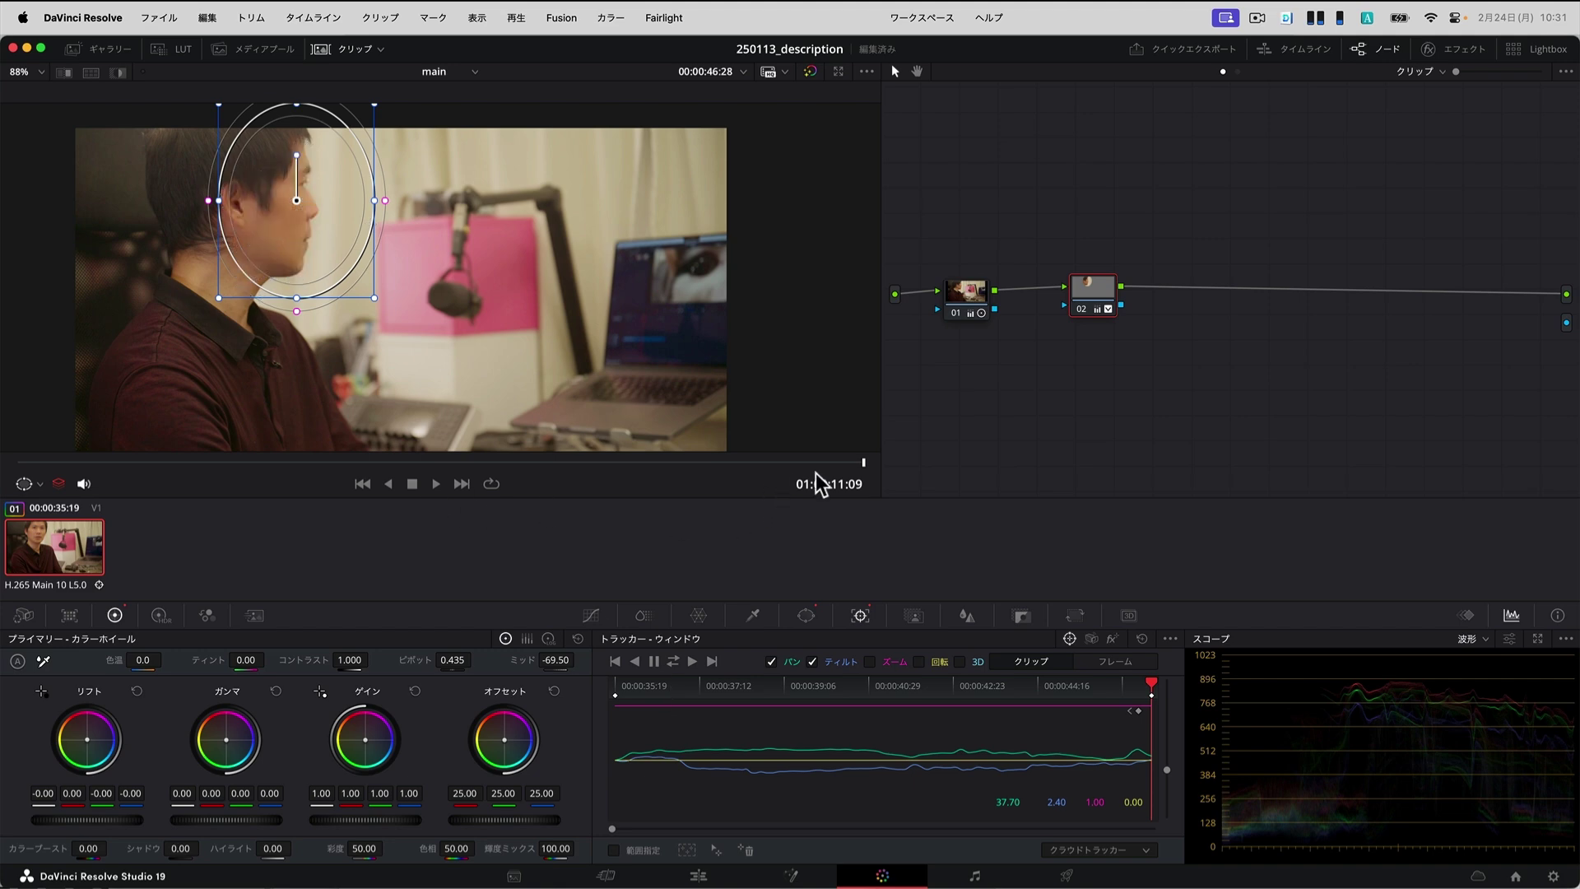
pyautogui.moveTo(858, 473)
pyautogui.mouseDown()
pyautogui.moveTo(188, 479)
pyautogui.moveTo(120, 459)
pyautogui.moveTo(499, 494)
pyautogui.moveTo(11, 471)
pyautogui.mouseUp()
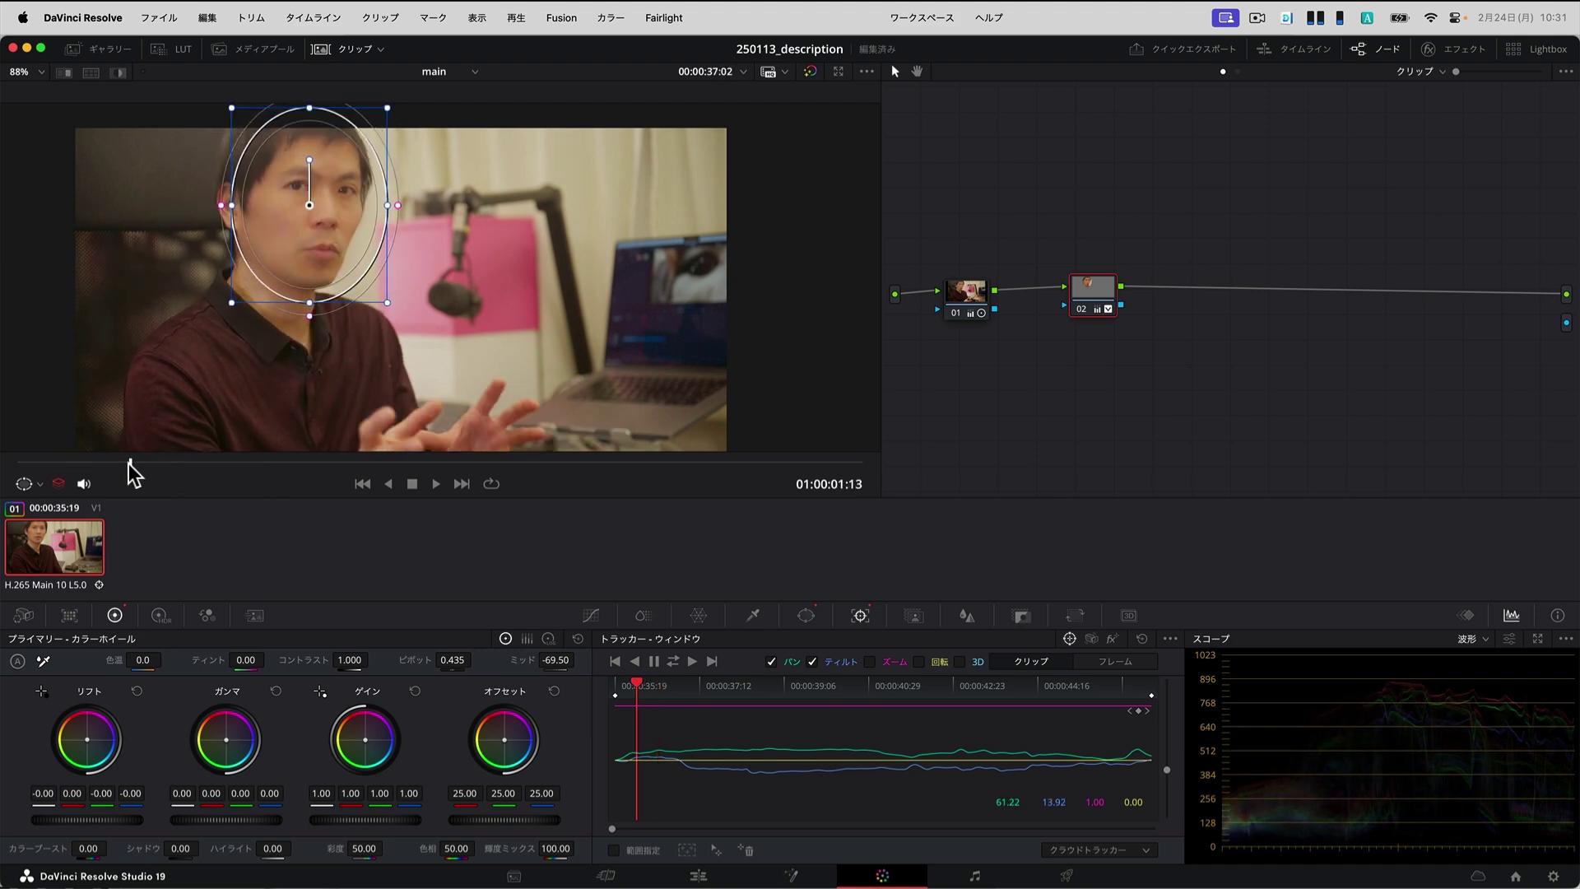
pyautogui.moveTo(12, 471); pyautogui.dragTo(24, 480)
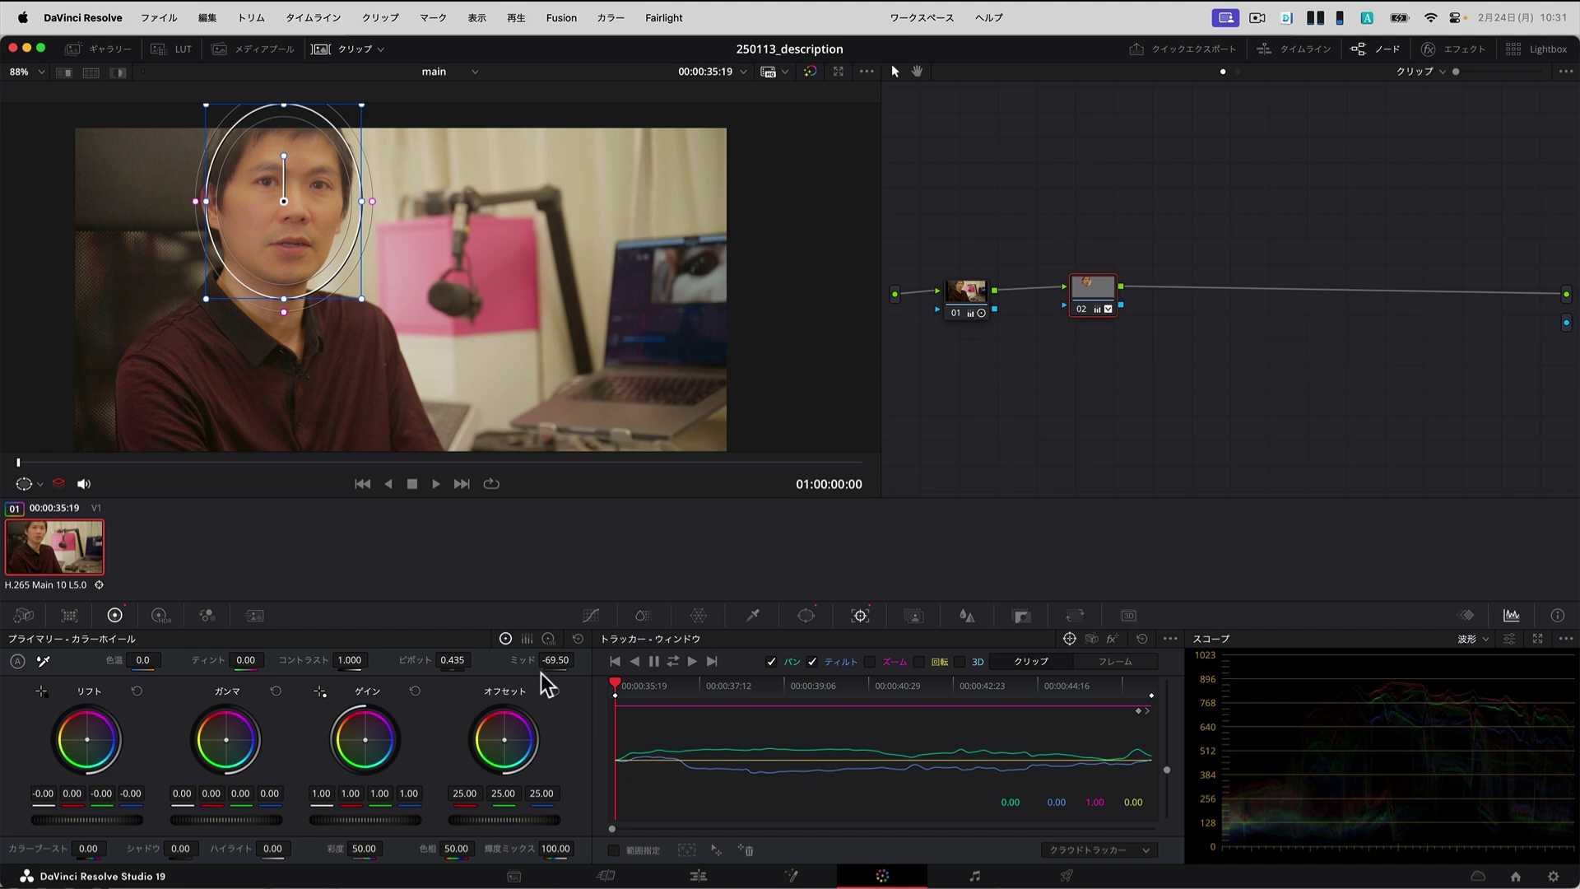
pyautogui.click(723, 462)
pyautogui.moveTo(724, 463); pyautogui.dragTo(849, 466)
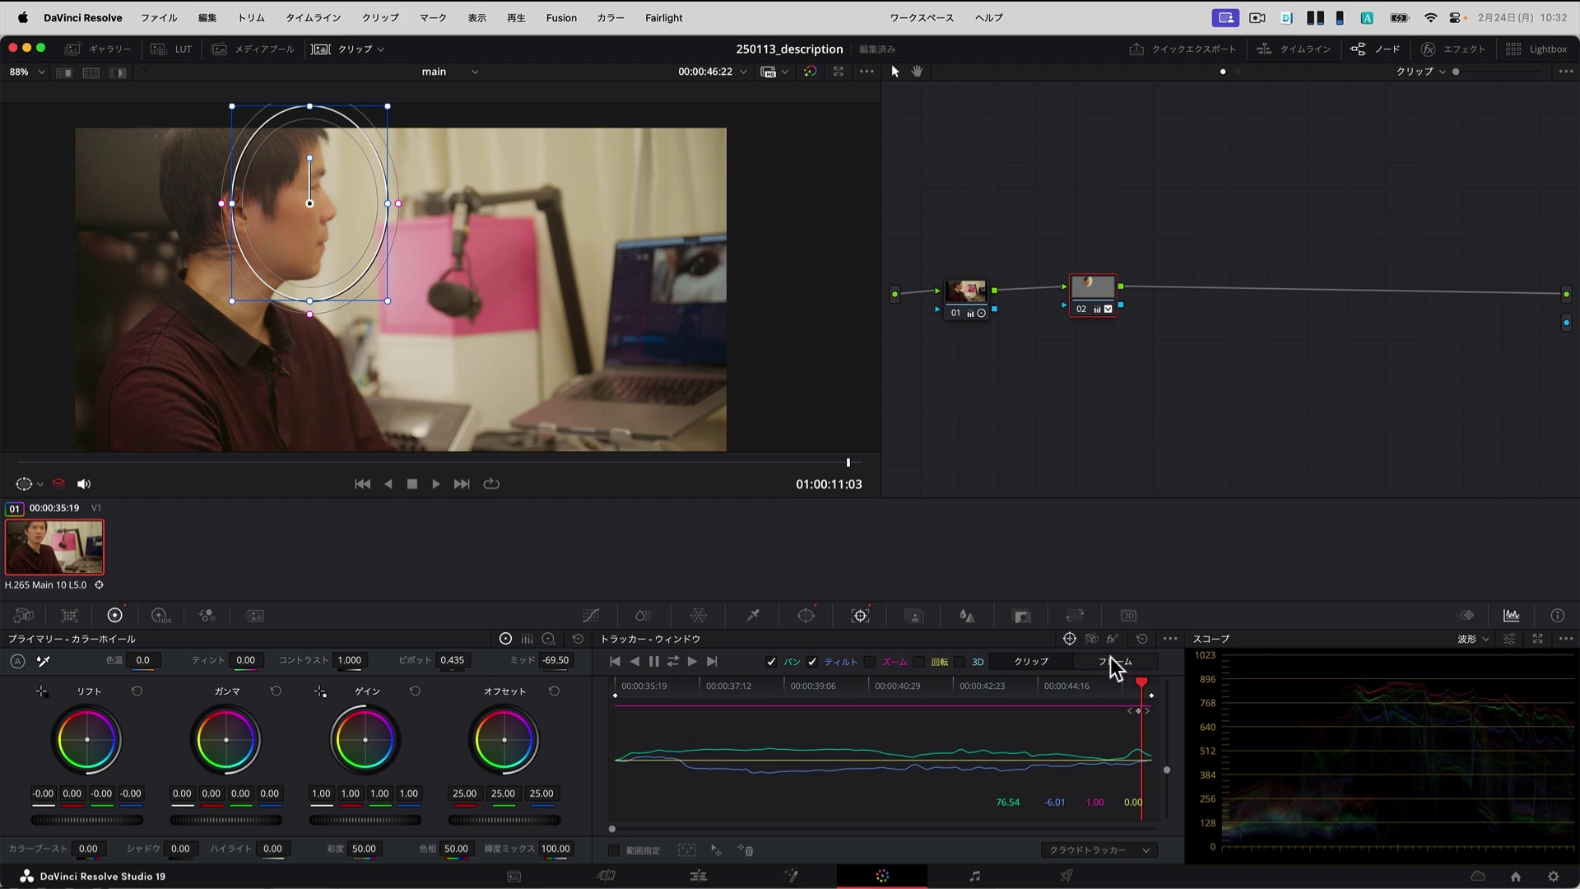
pyautogui.click(1112, 660)
# Add Frame-mode keyframes at 01:00:11:08 and 01:00:10:24 on the sideways frames.
pyautogui.moveTo(1140, 685); pyautogui.dragTo(1149, 684)
pyautogui.click(1181, 693)
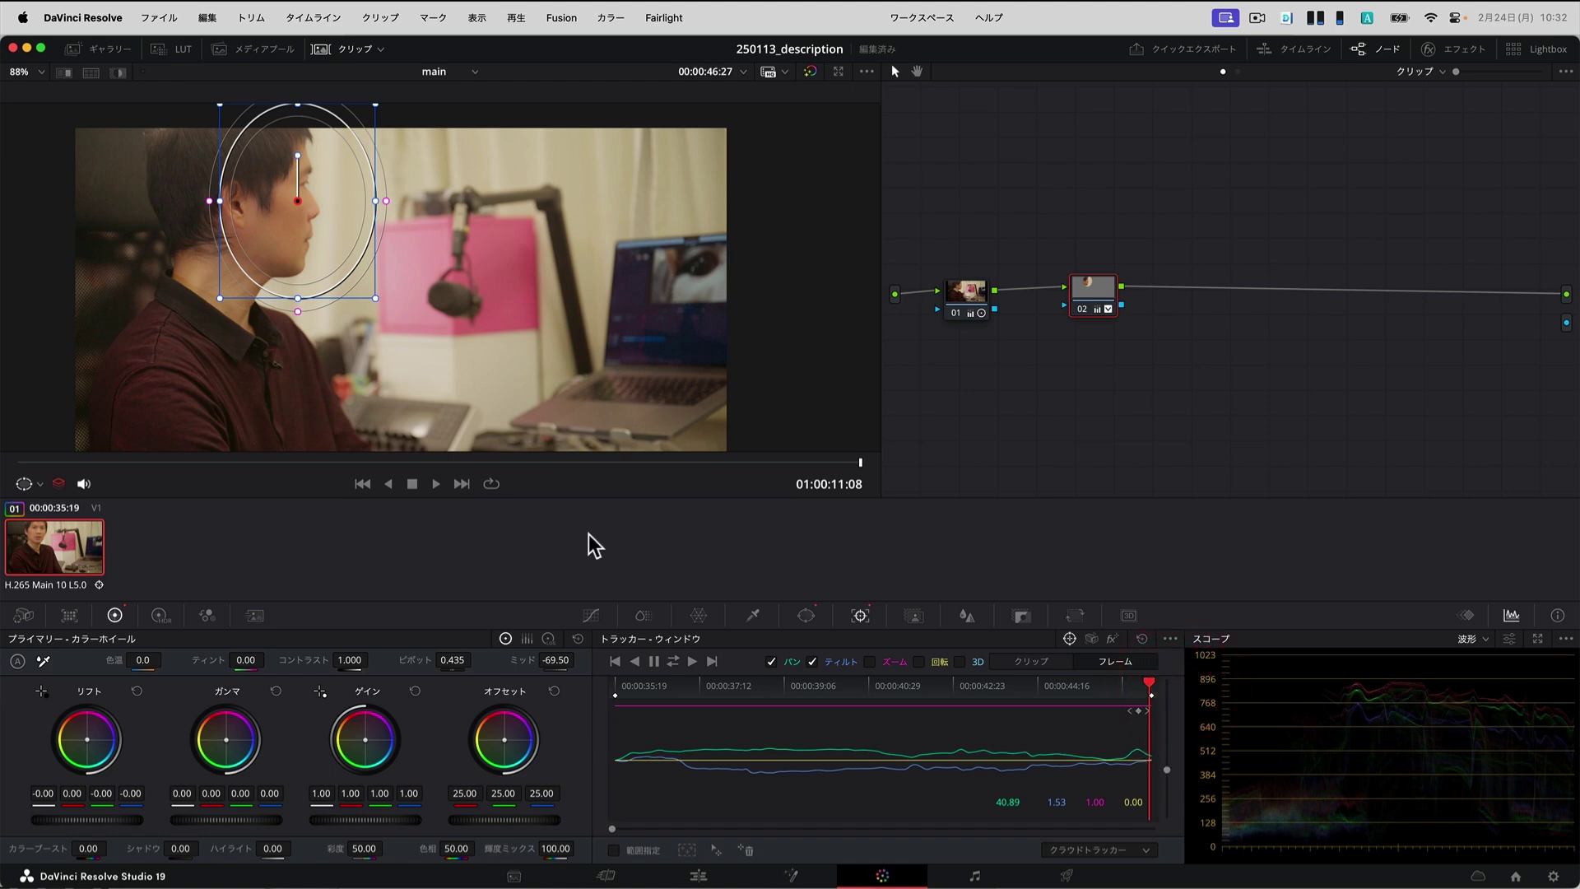
pyautogui.click(1140, 712)
pyautogui.moveTo(1148, 683)
pyautogui.mouseDown()
pyautogui.moveTo(1102, 683)
pyautogui.moveTo(1129, 683)
pyautogui.mouseUp()
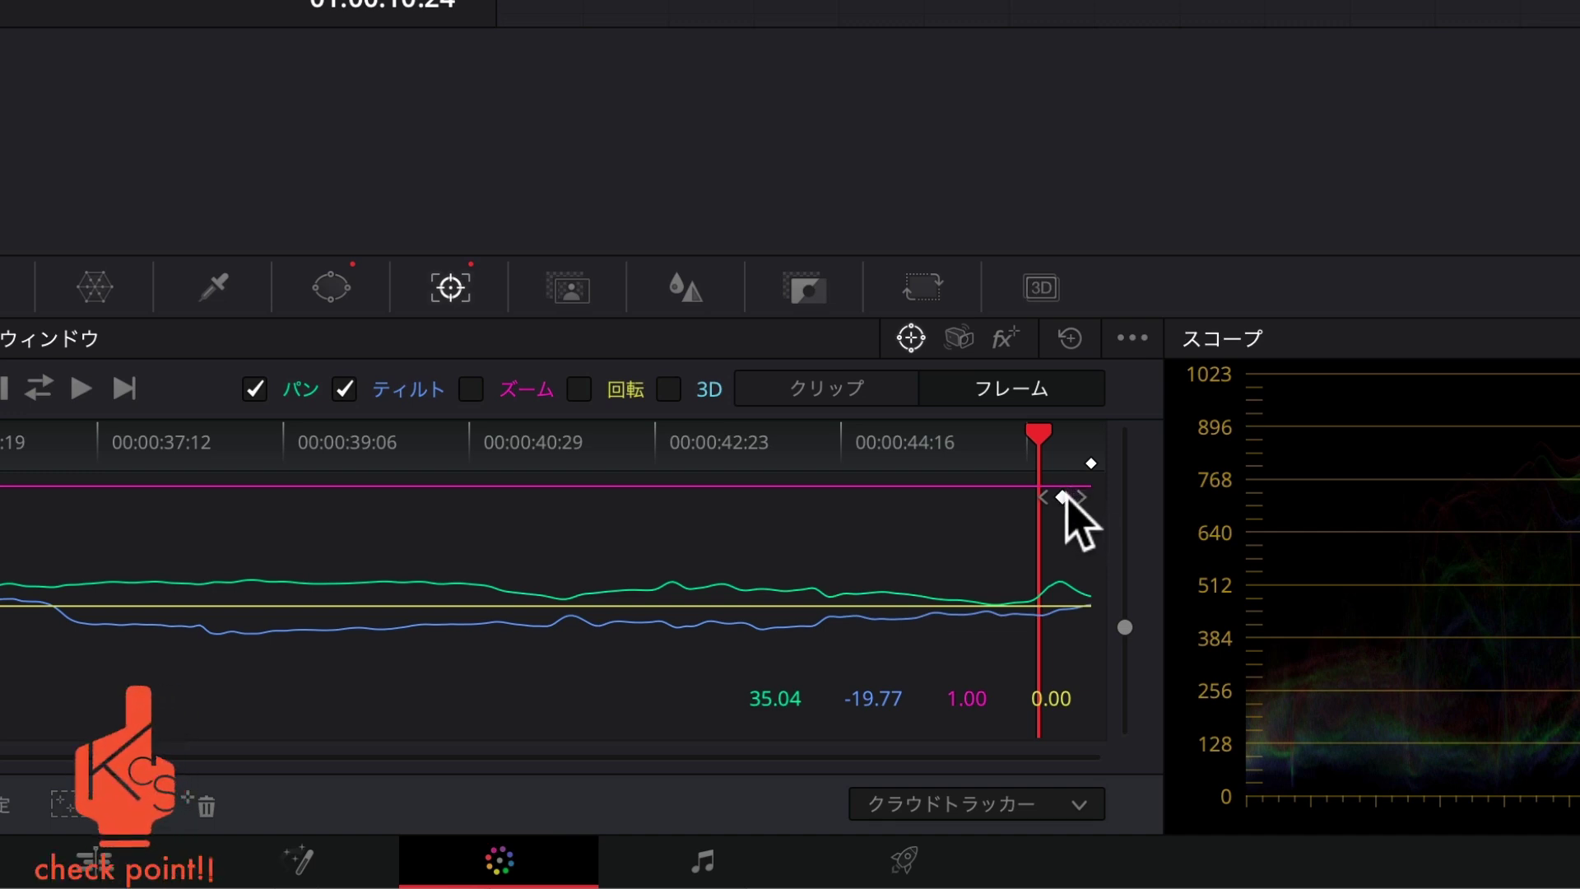
pyautogui.click(1064, 498)
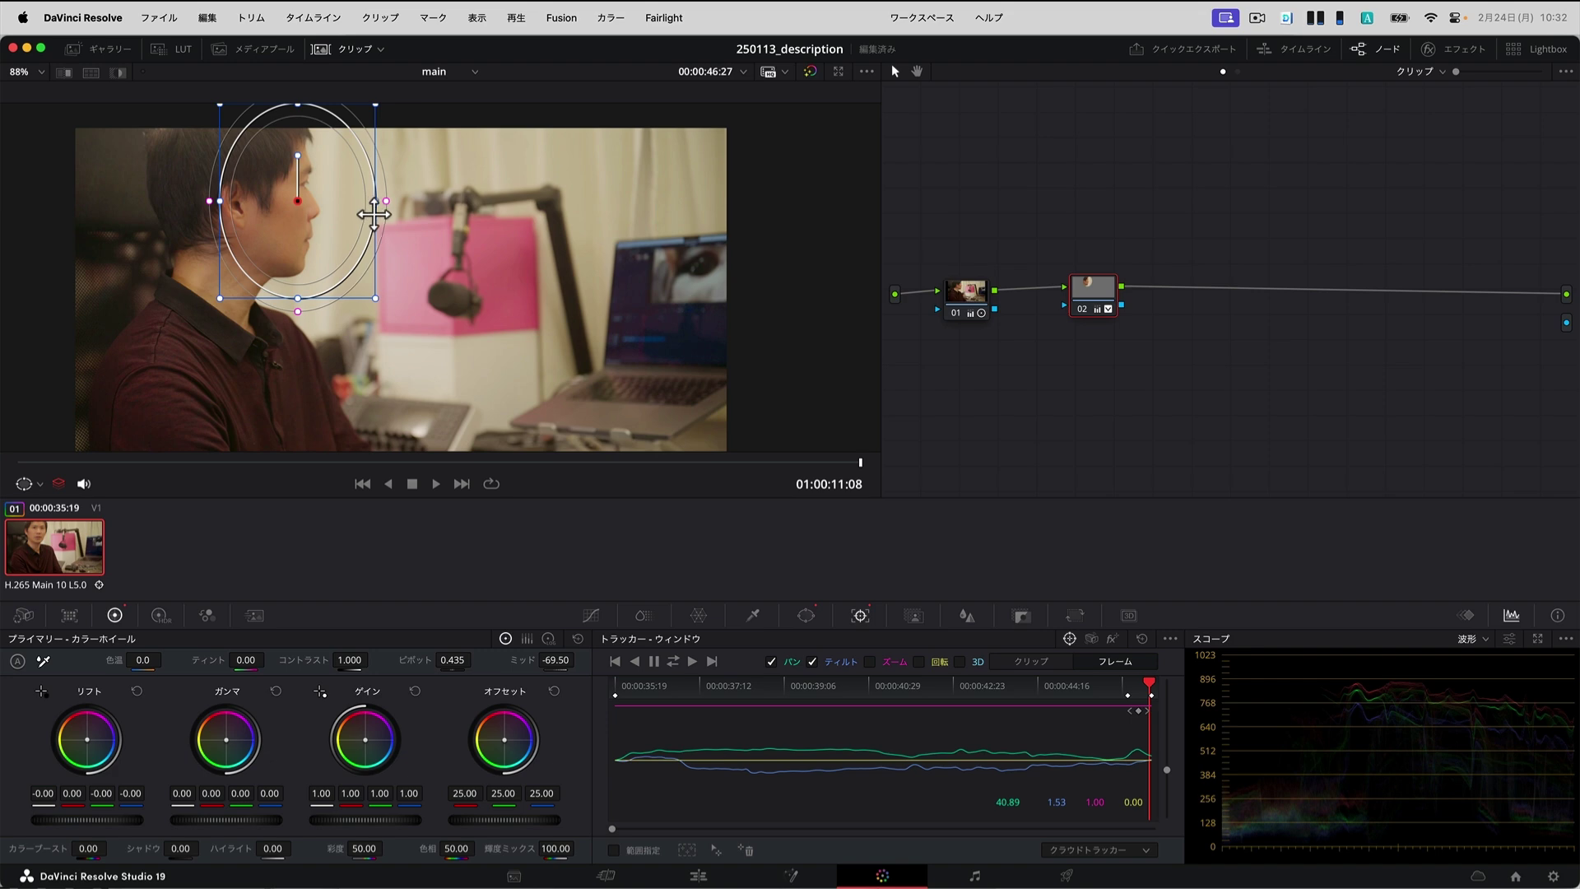
# Zoom in and shrink and narrow the oval window around the man's sideways head.
pyautogui.moveTo(1147, 688)
pyautogui.mouseDown()
pyautogui.moveTo(1131, 684)
pyautogui.moveTo(1175, 688)
pyautogui.mouseUp()
pyautogui.moveTo(353, 211); pyautogui.dragTo(521, 286)
pyautogui.scroll(4, 522, 286)
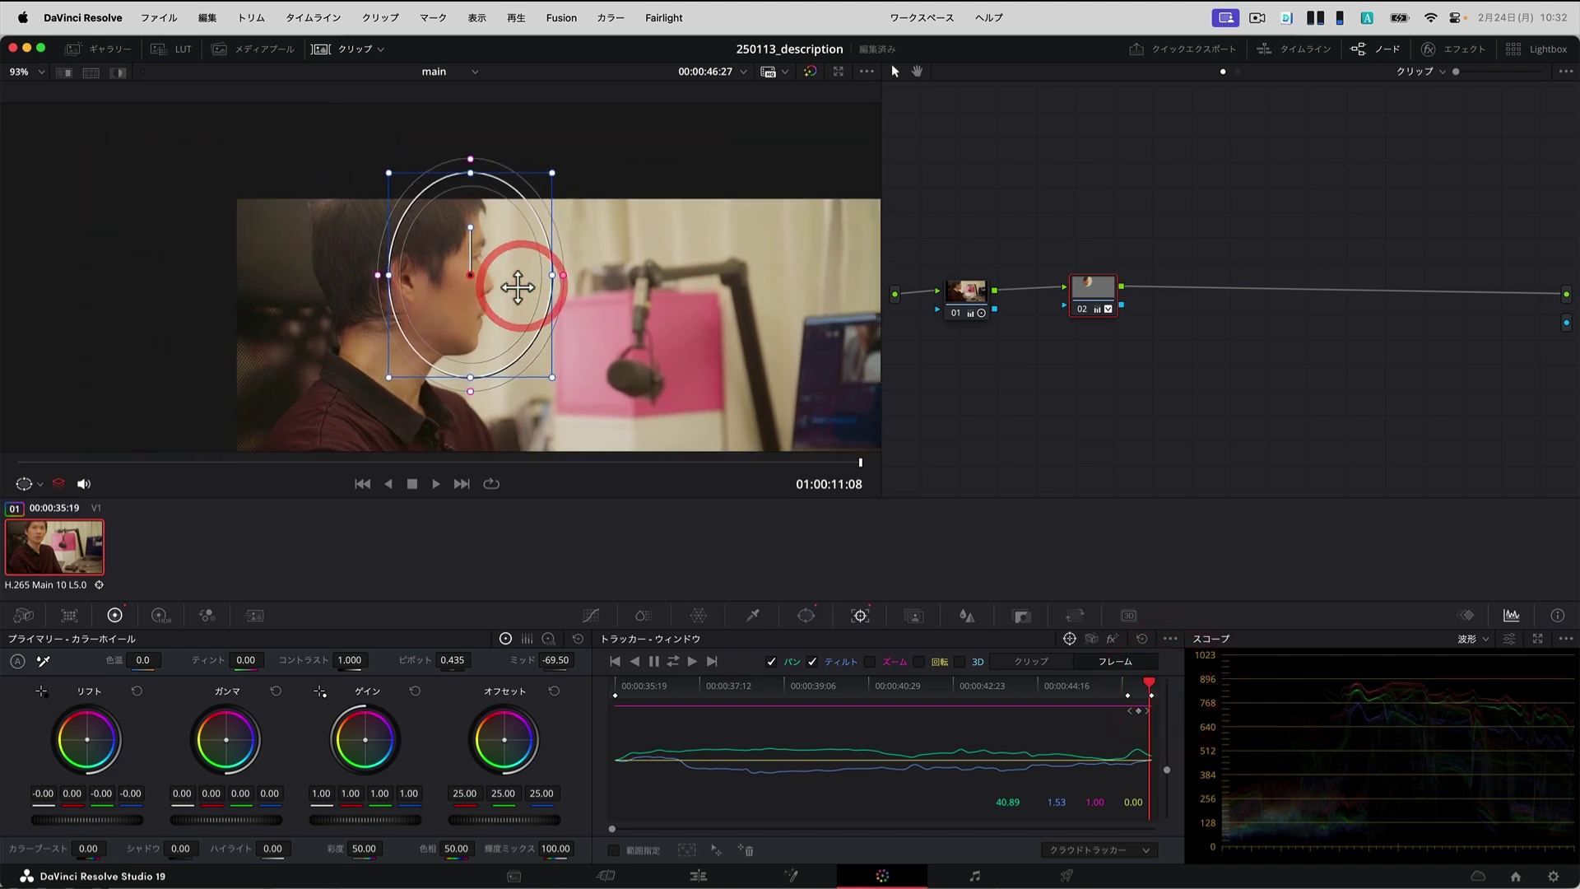
pyautogui.moveTo(595, 129); pyautogui.dragTo(581, 150)
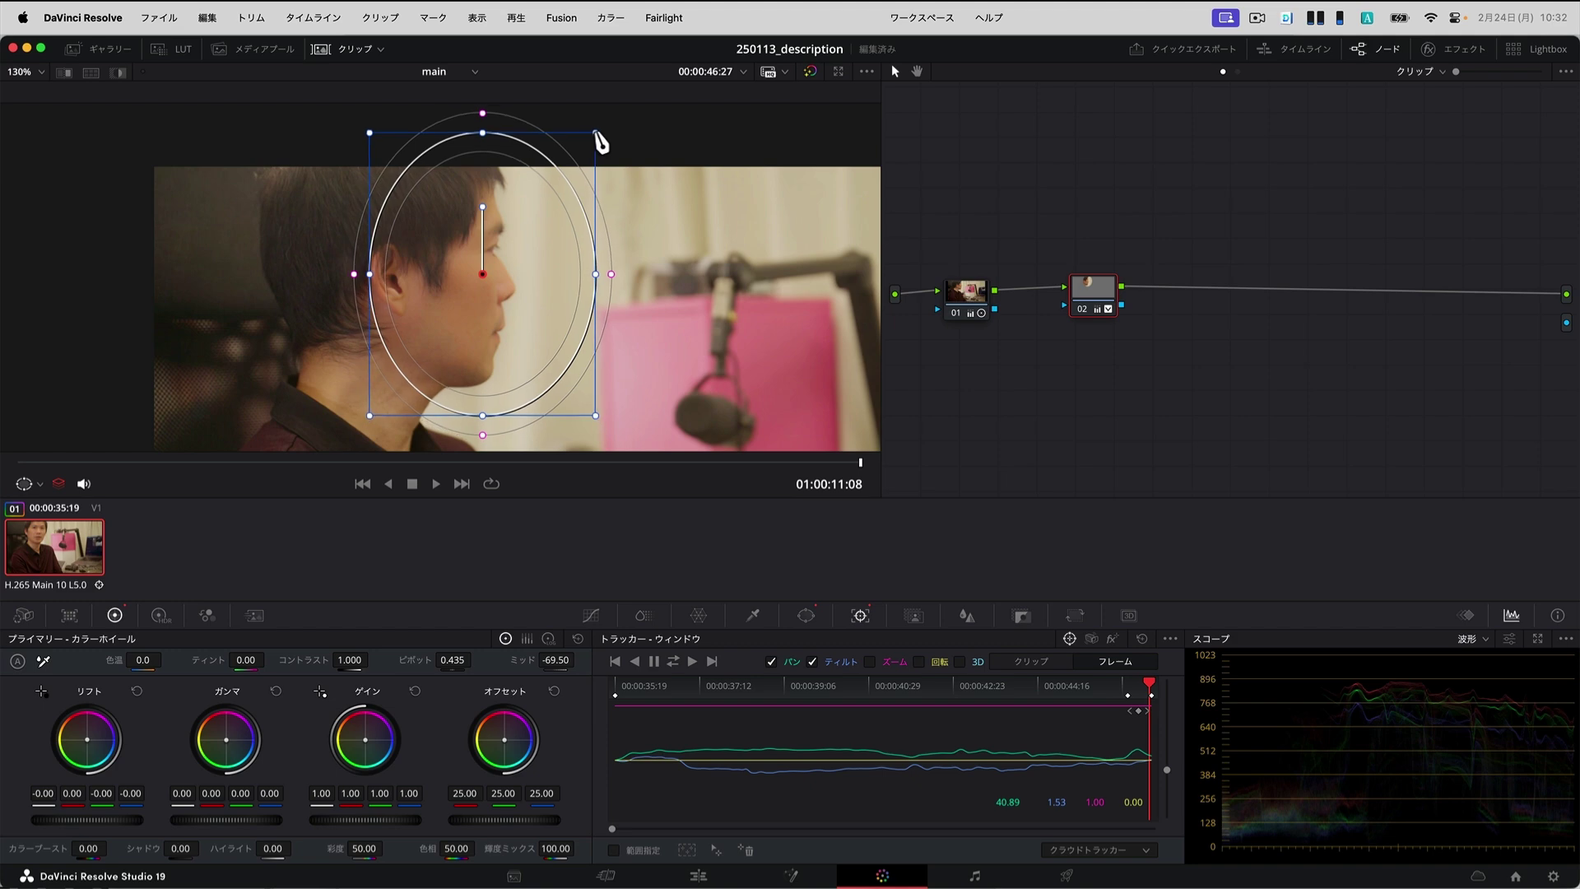
pyautogui.moveTo(560, 273); pyautogui.dragTo(442, 222)
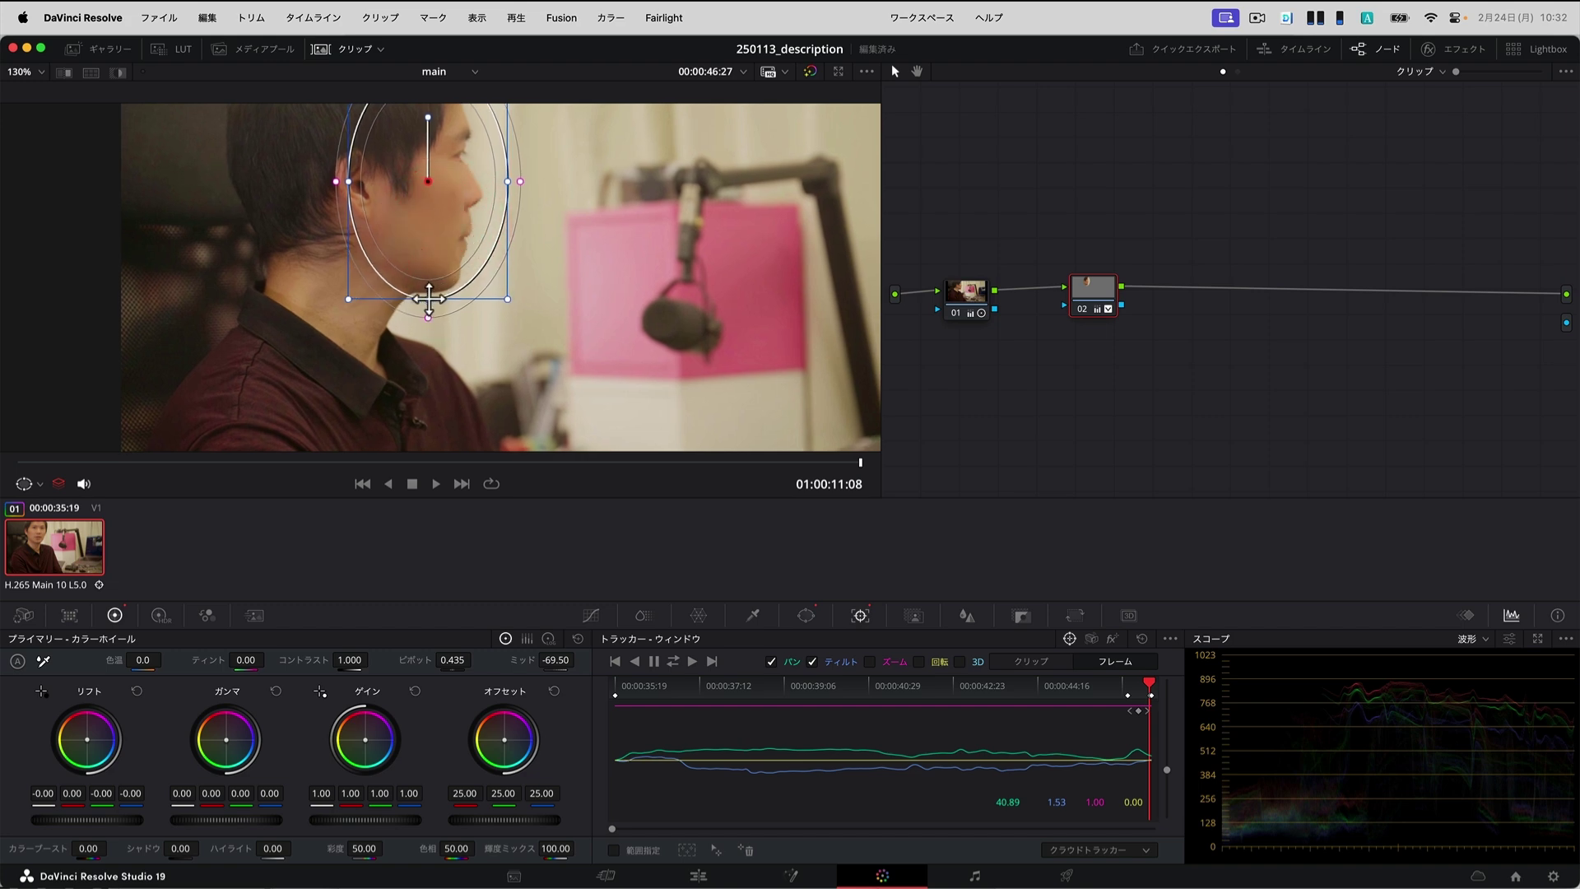
pyautogui.moveTo(437, 197); pyautogui.dragTo(439, 217)
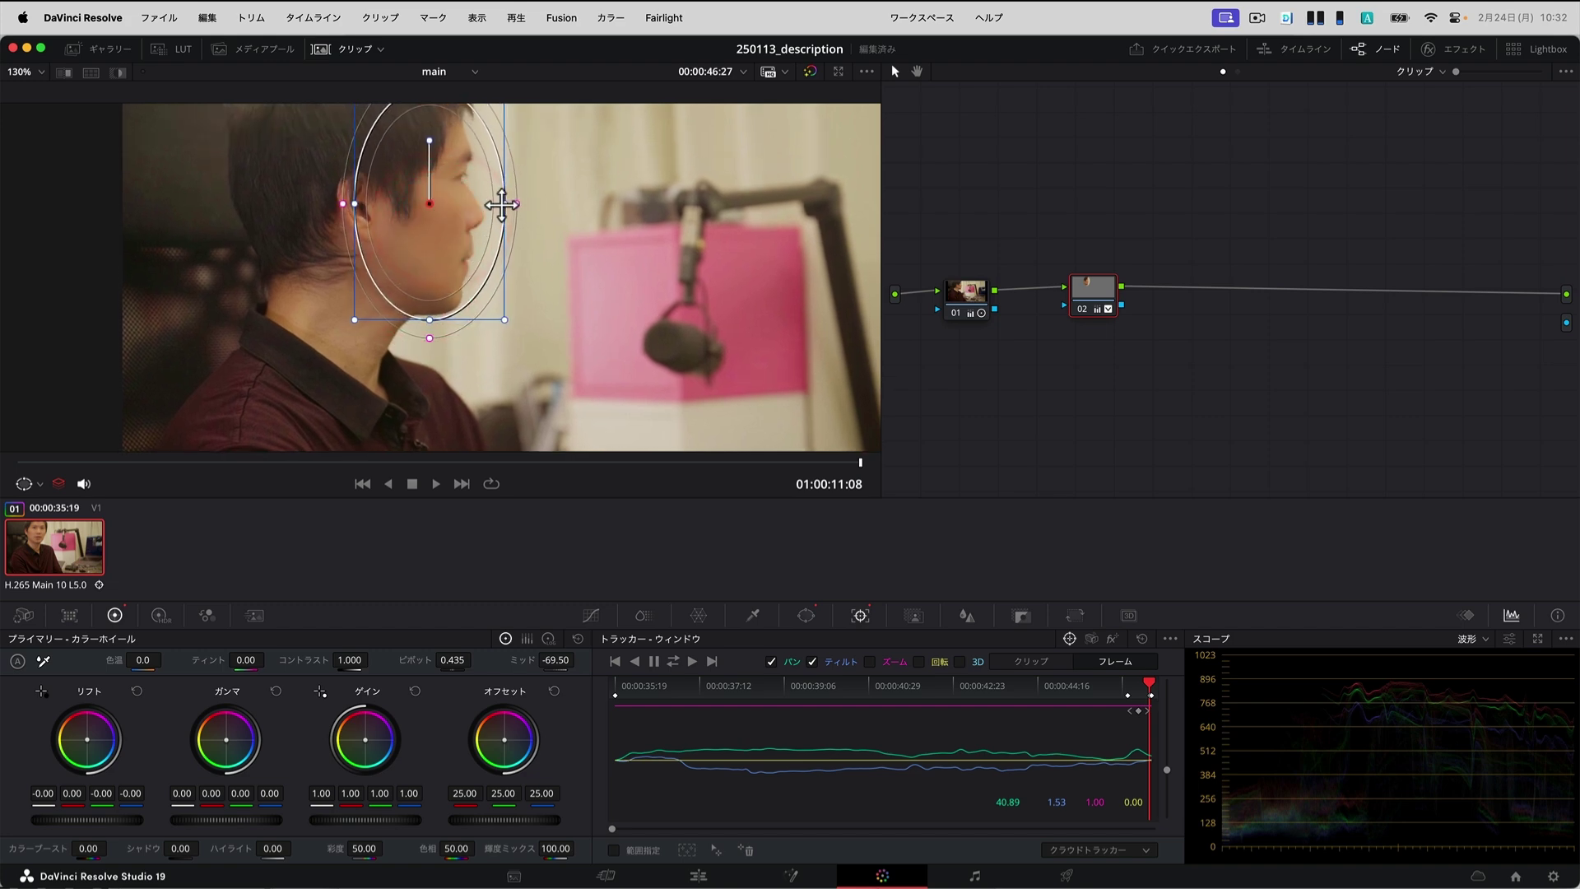
pyautogui.moveTo(489, 203); pyautogui.dragTo(417, 213)
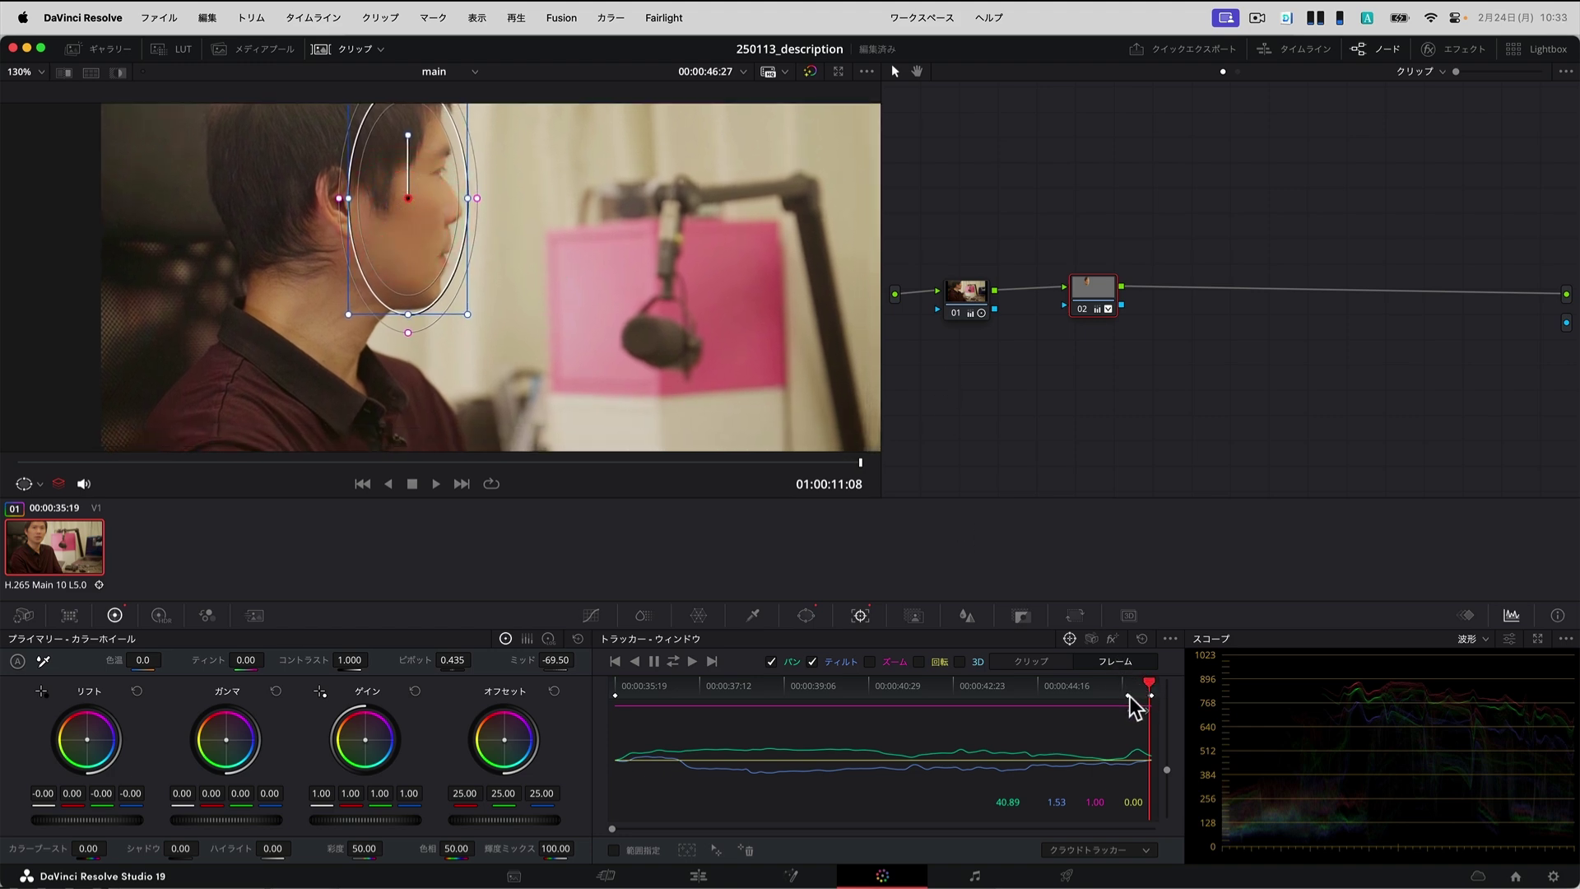
# Step back to 01:00:11:03 to check the window's fit on his profile.
pyautogui.moveTo(1149, 683)
pyautogui.mouseDown()
pyautogui.moveTo(1081, 695)
pyautogui.moveTo(1149, 704)
pyautogui.mouseUp()
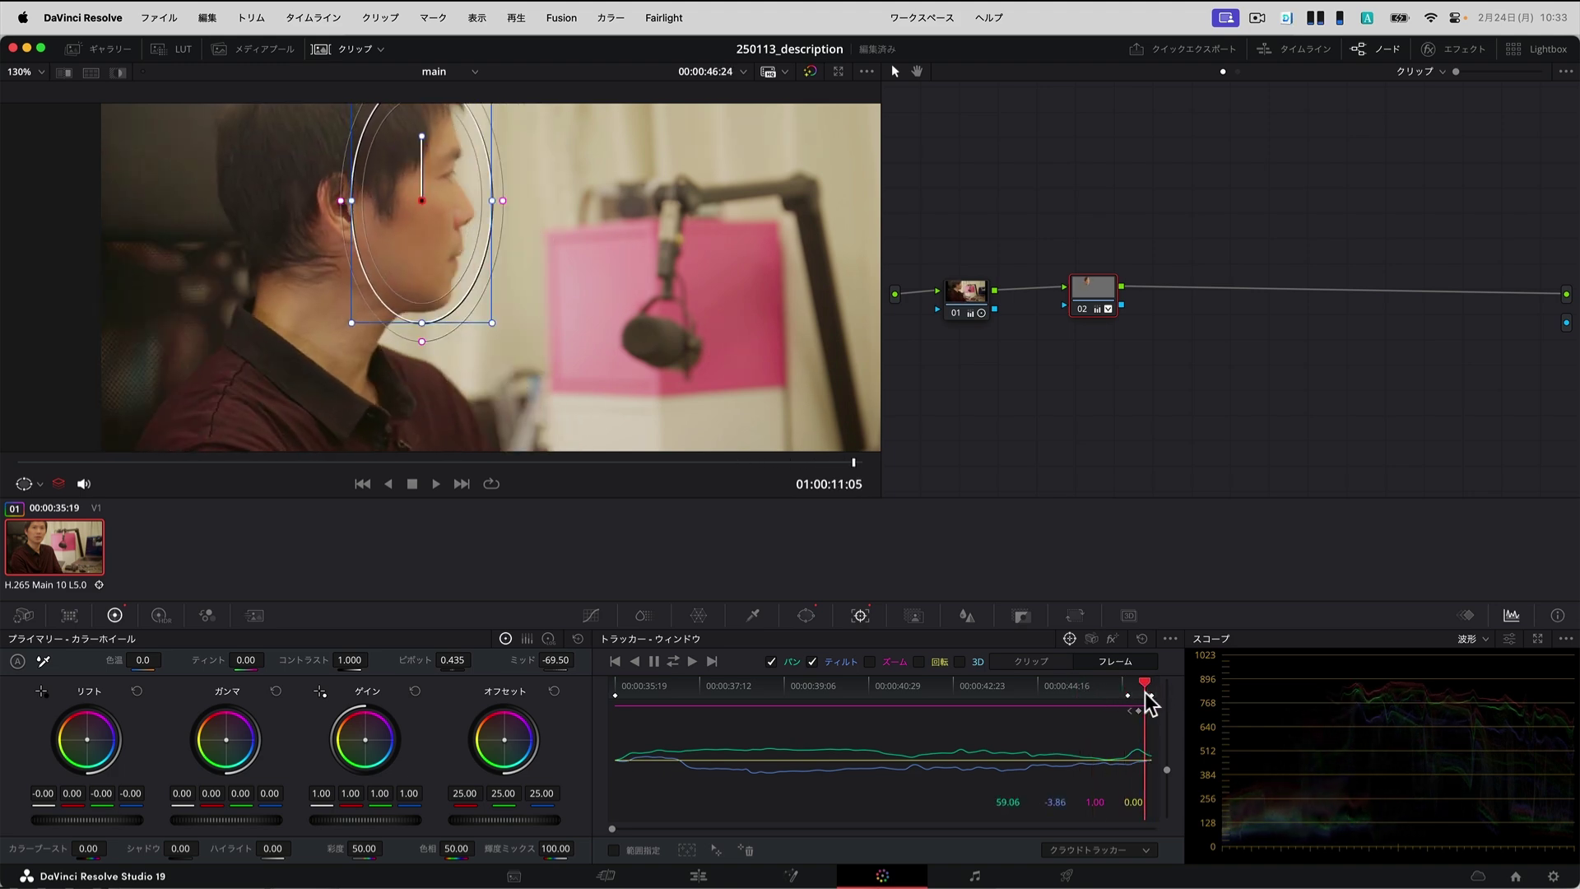
pyautogui.moveTo(1149, 703); pyautogui.dragTo(1141, 695)
pyautogui.scroll(-2, 621, 309)
pyautogui.scroll(-2, 612, 317)
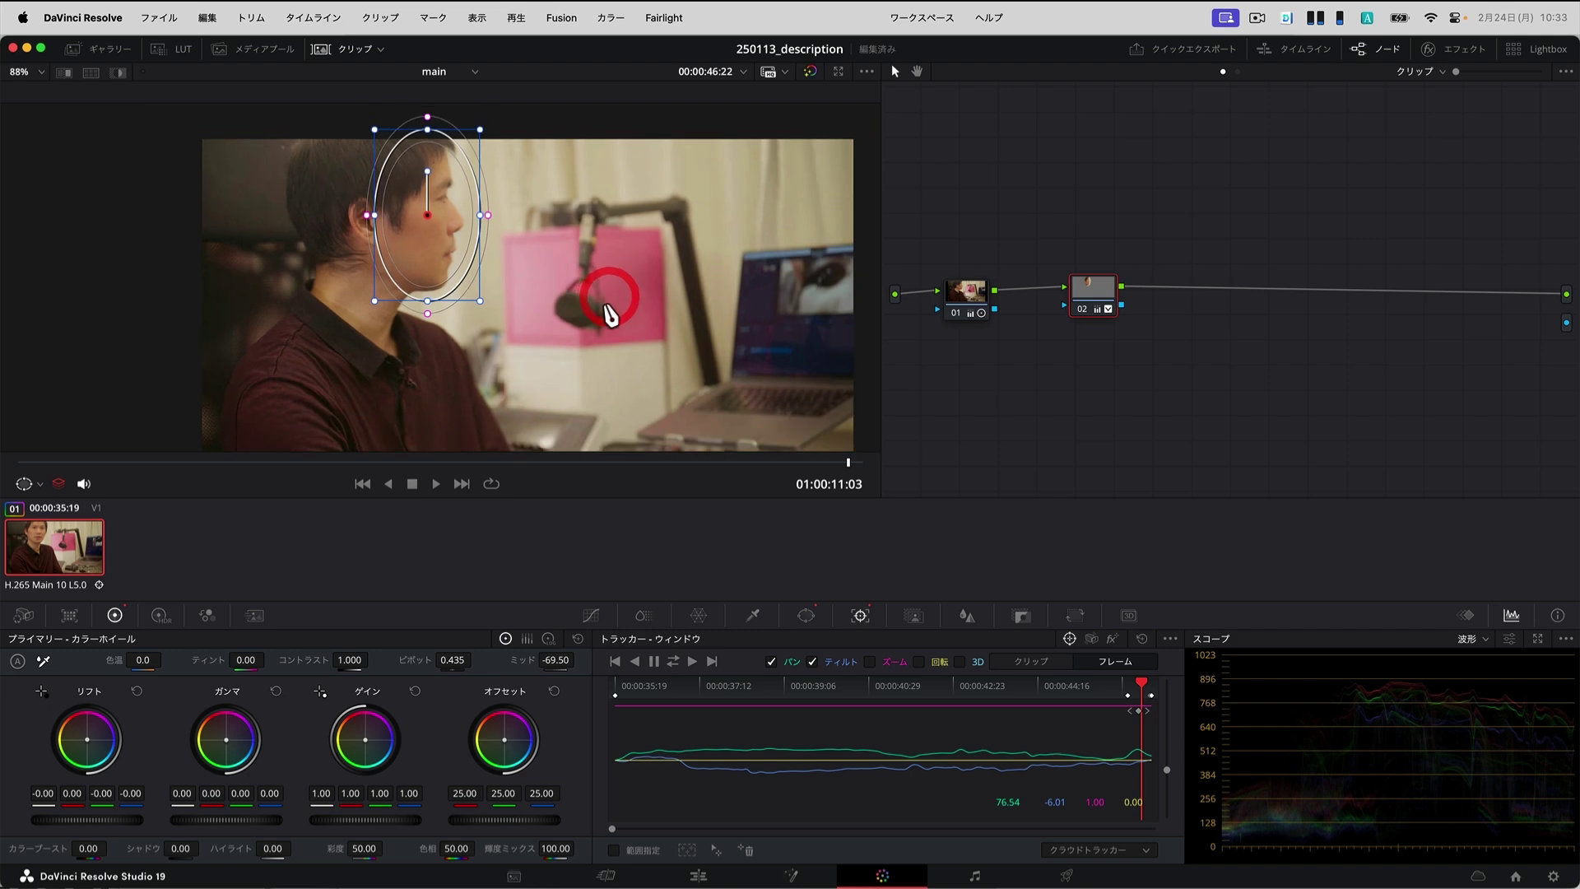
pyautogui.moveTo(609, 313); pyautogui.dragTo(531, 255)
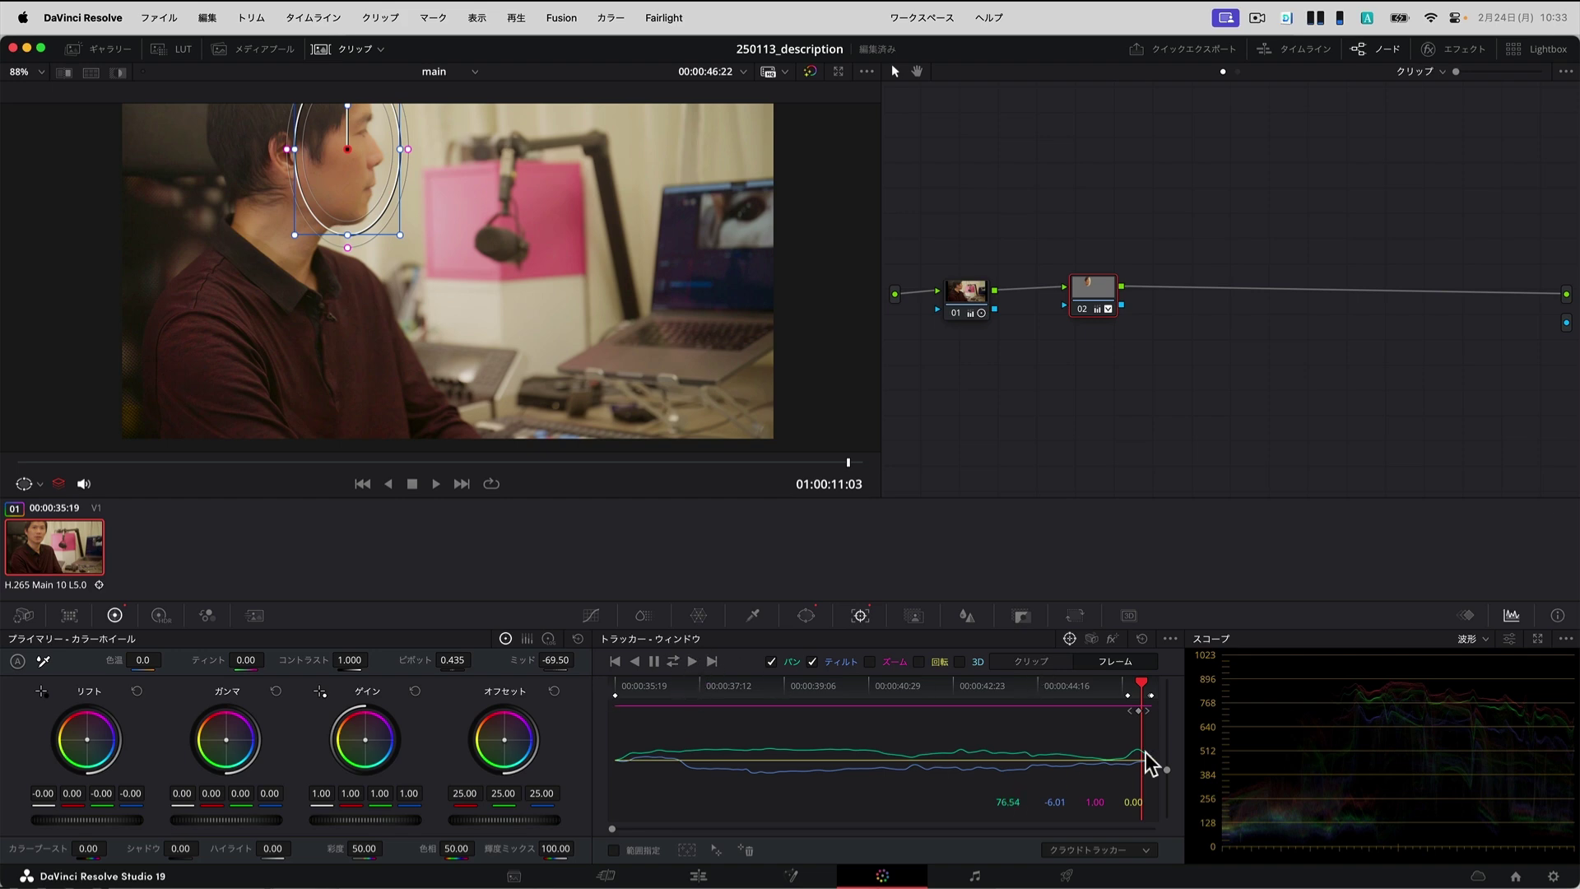
pyautogui.click(806, 688)
pyautogui.click(615, 661)
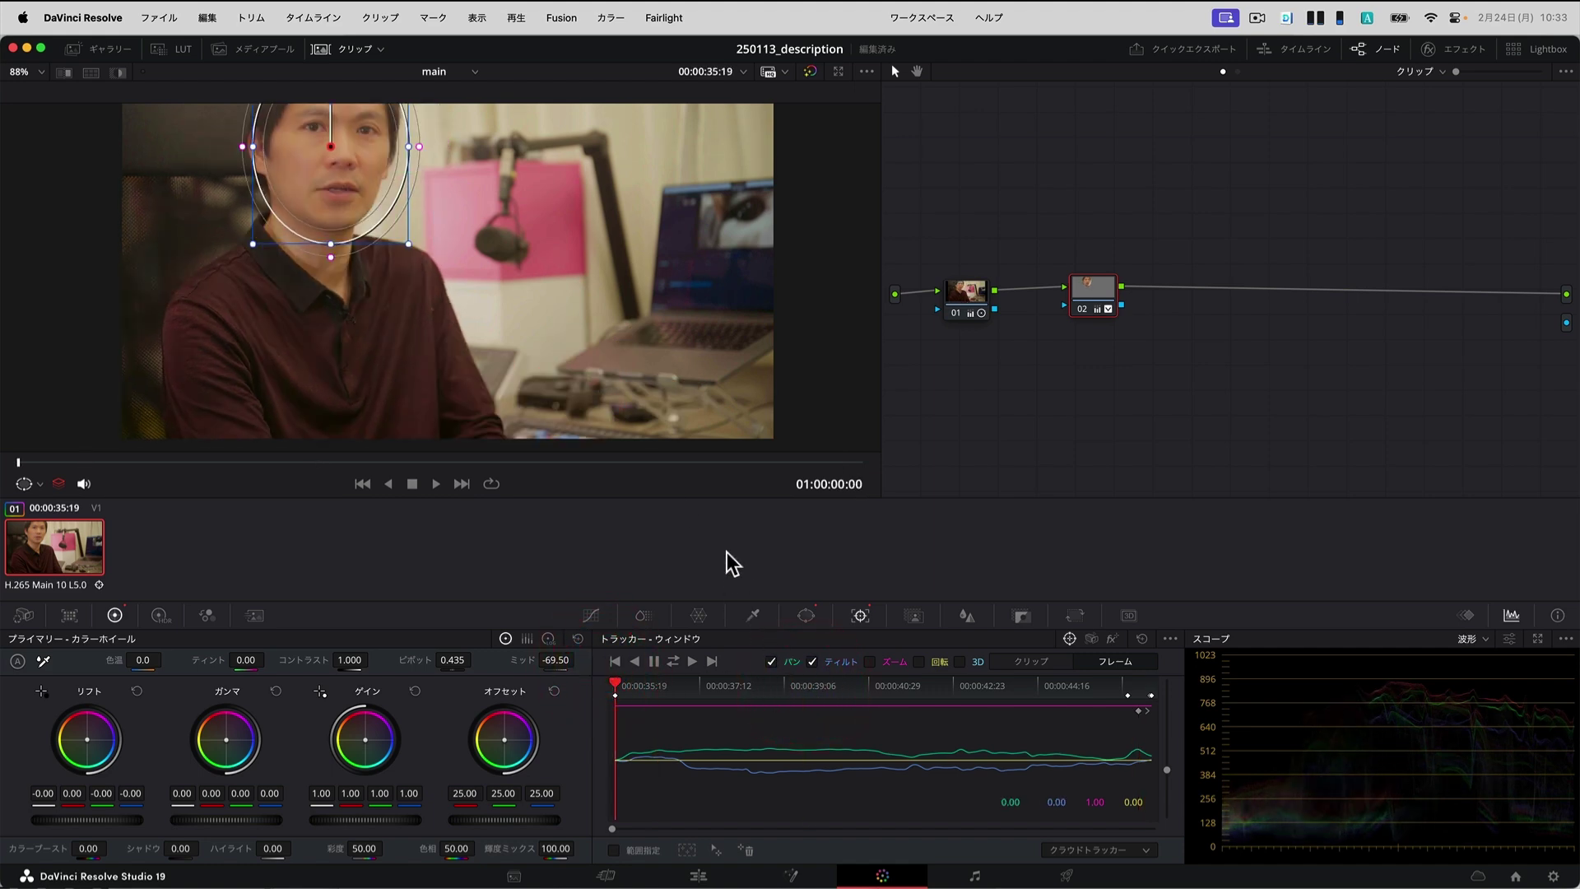
pyautogui.moveTo(511, 240)
pyautogui.mouseDown()
pyautogui.moveTo(510, 221)
pyautogui.moveTo(455, 201)
pyautogui.mouseUp()
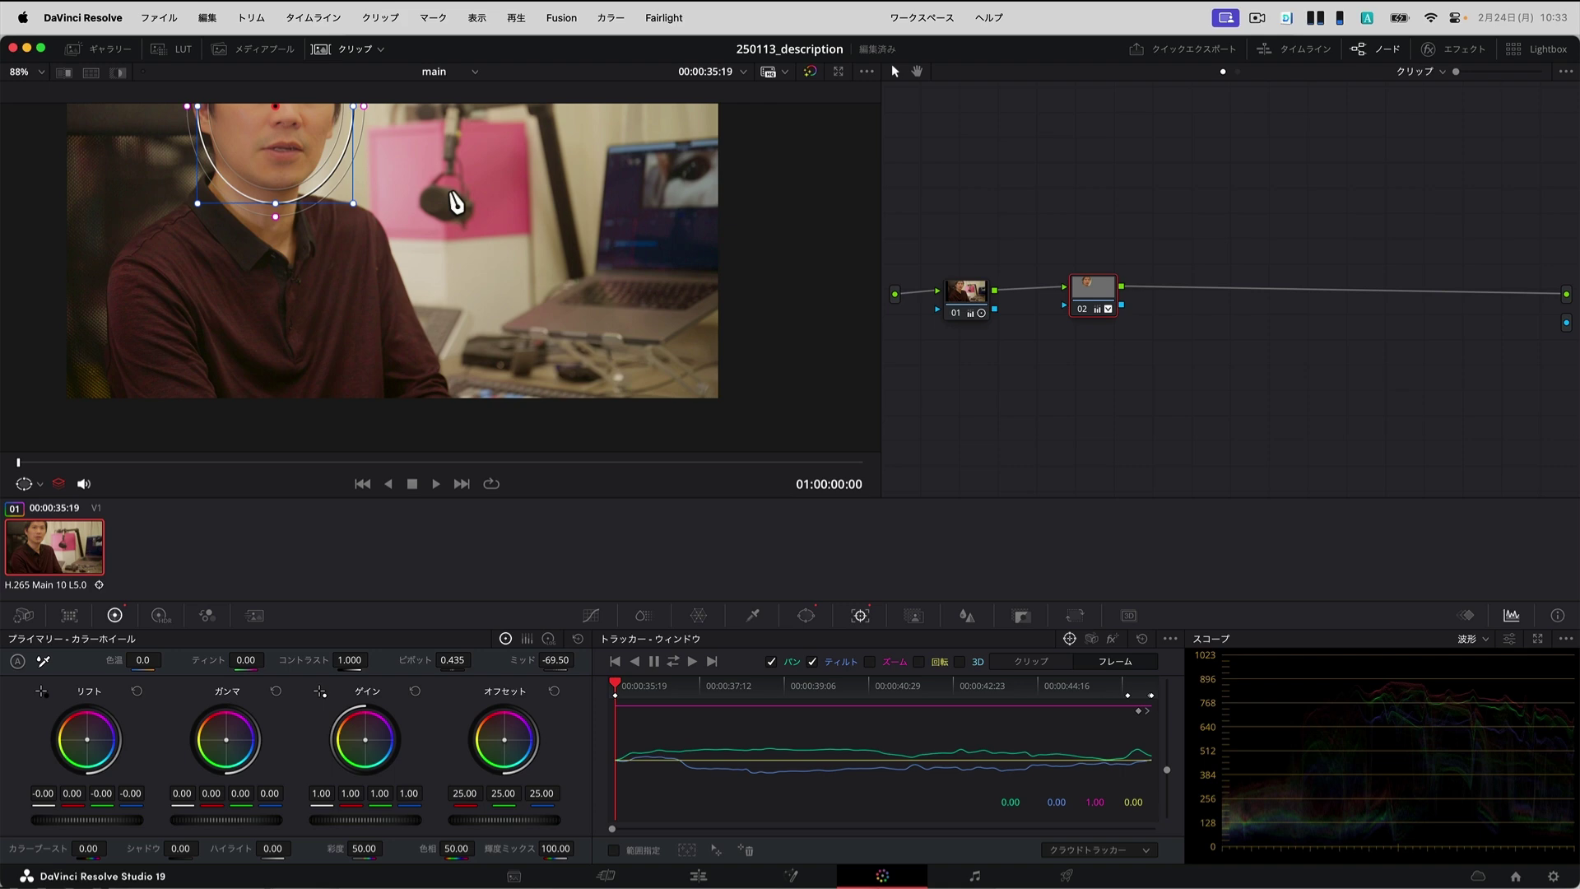
pyautogui.scroll(3, 504, 257)
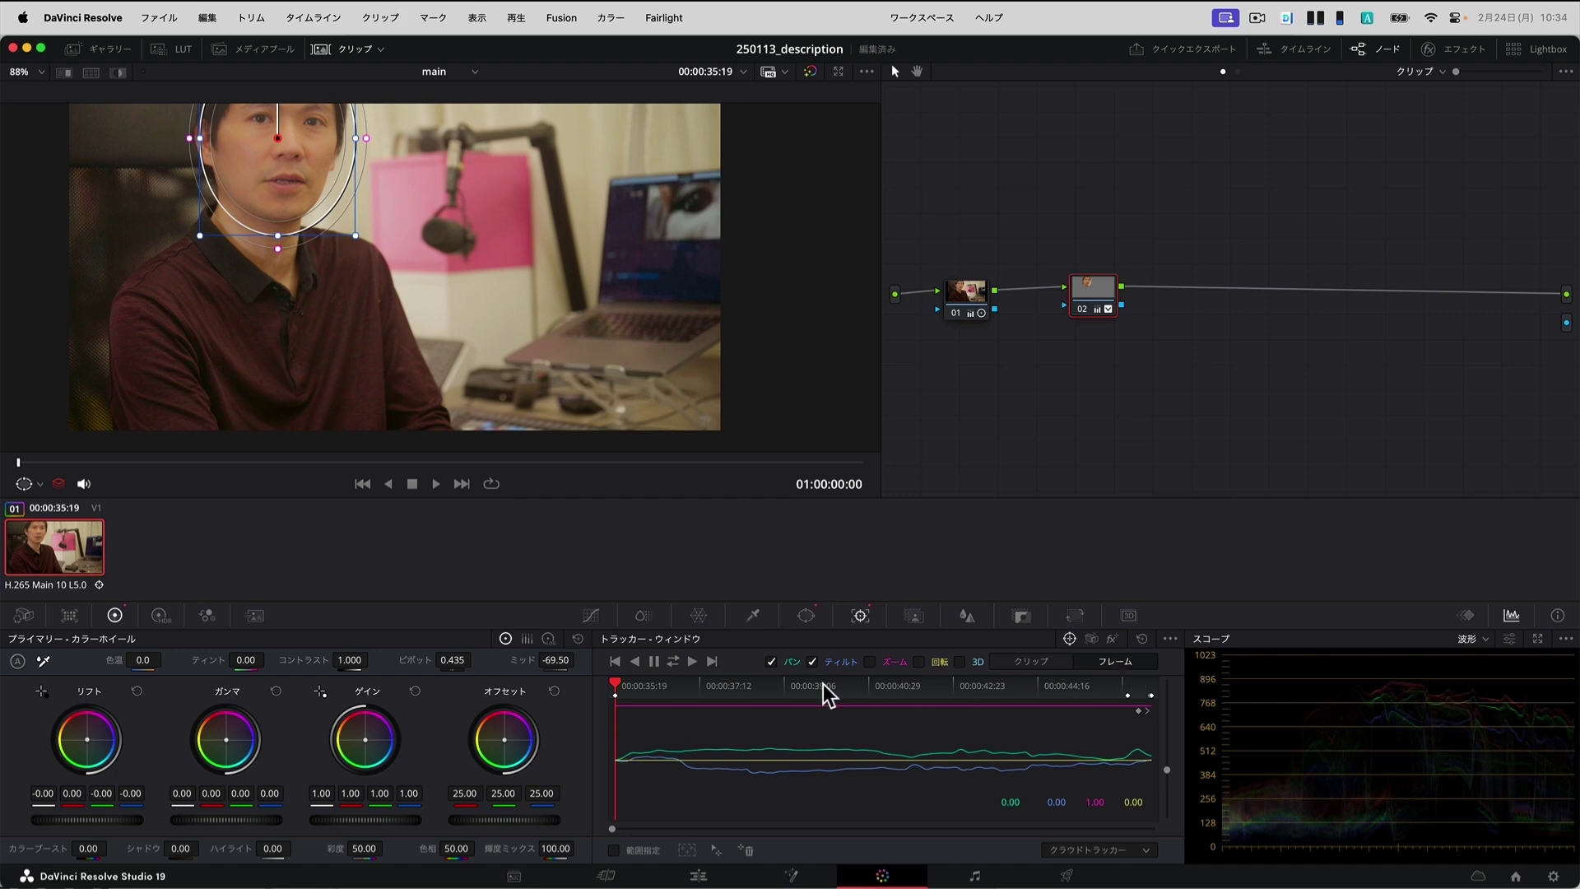
pyautogui.click(1129, 685)
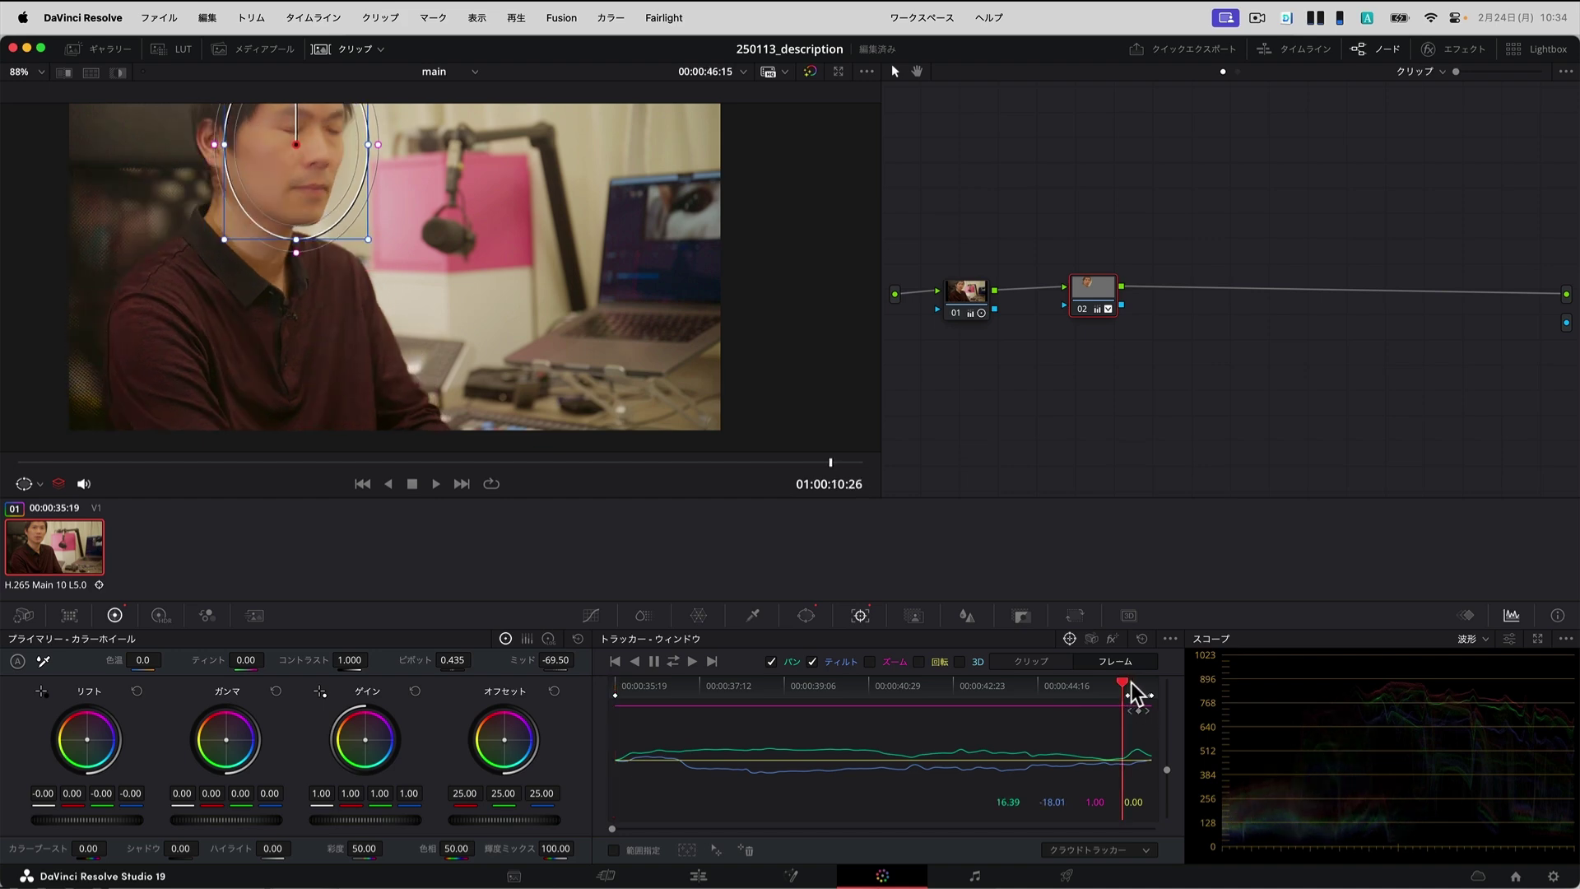
# Inspect the window one frame forward, then drag back to 01:00:00:00 with zero frame offset.
pyautogui.moveTo(1129, 684)
pyautogui.mouseDown()
pyautogui.moveTo(1133, 698)
pyautogui.moveTo(1134, 676)
pyautogui.mouseUp()
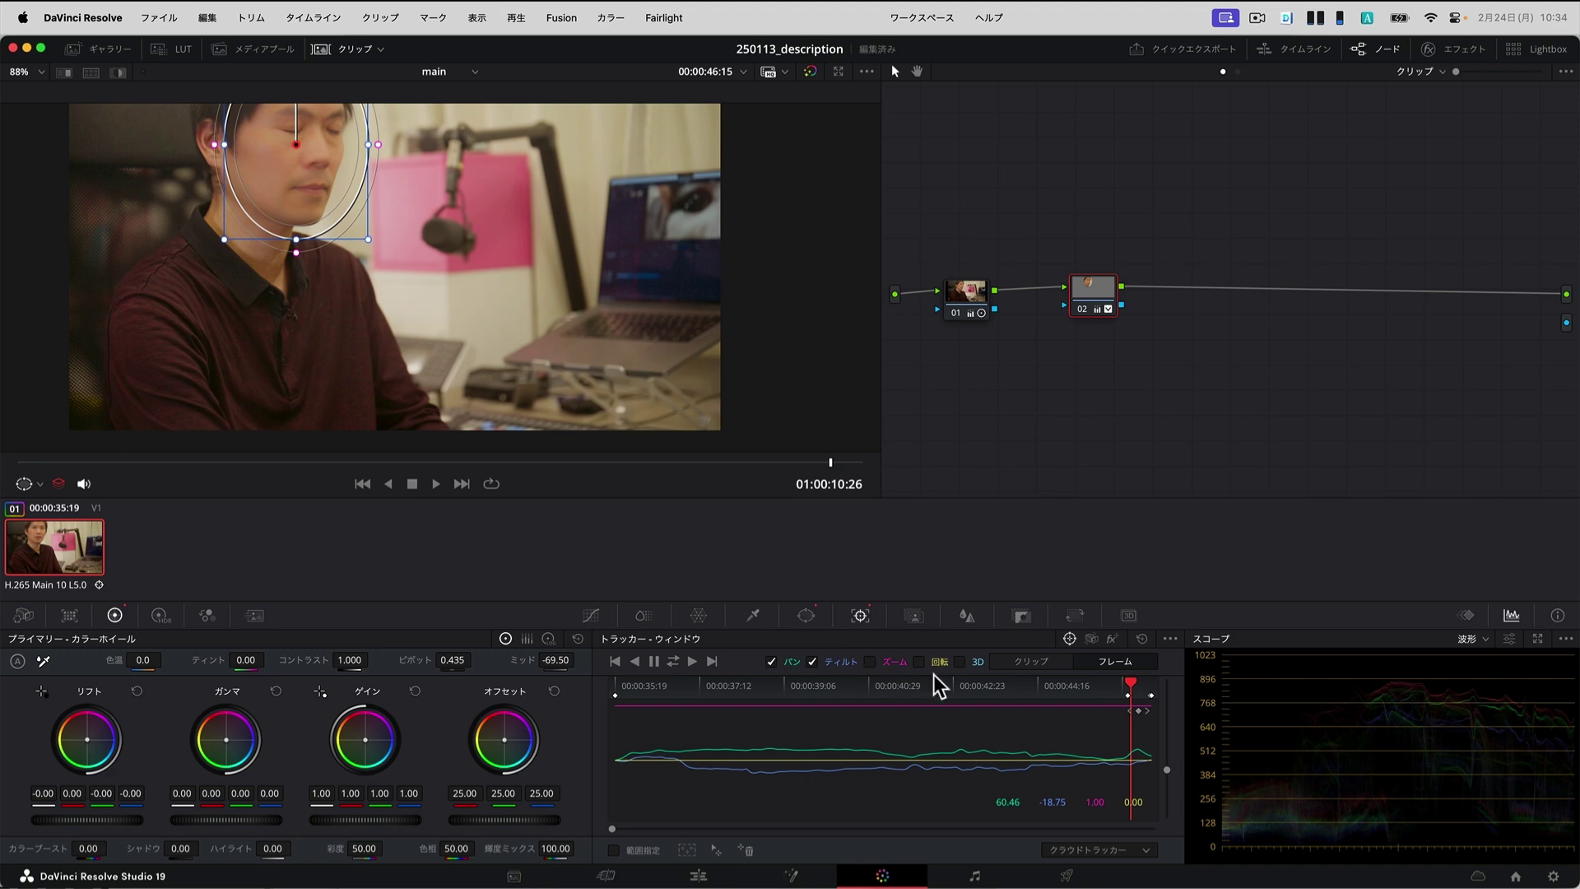
pyautogui.moveTo(626, 688)
pyautogui.mouseDown()
pyautogui.moveTo(647, 691)
pyautogui.moveTo(602, 696)
pyautogui.mouseUp()
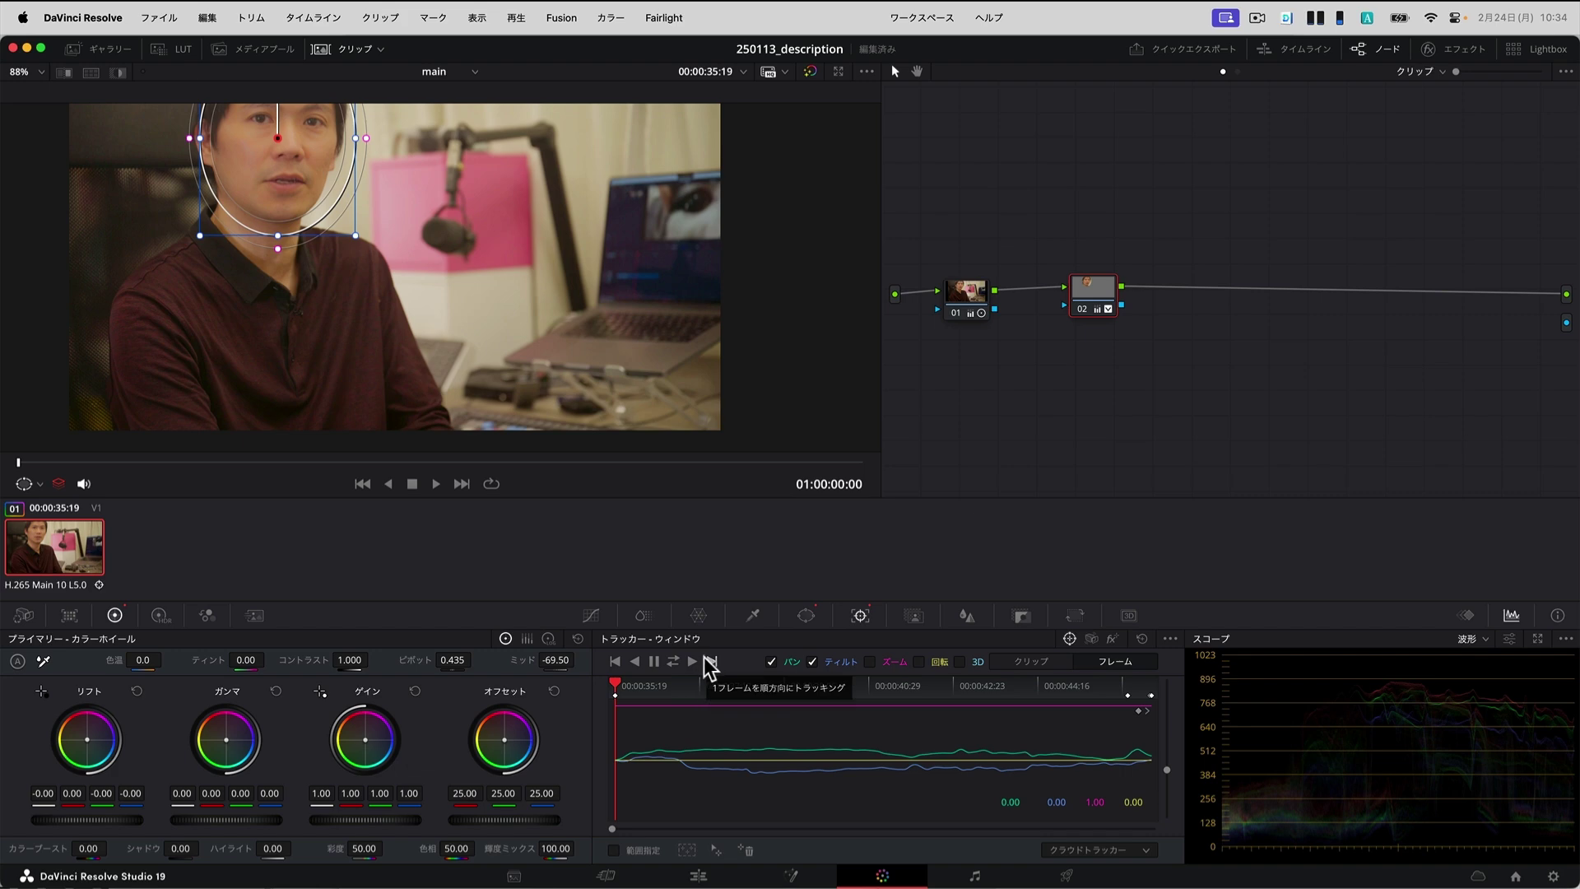
pyautogui.click(1148, 413)
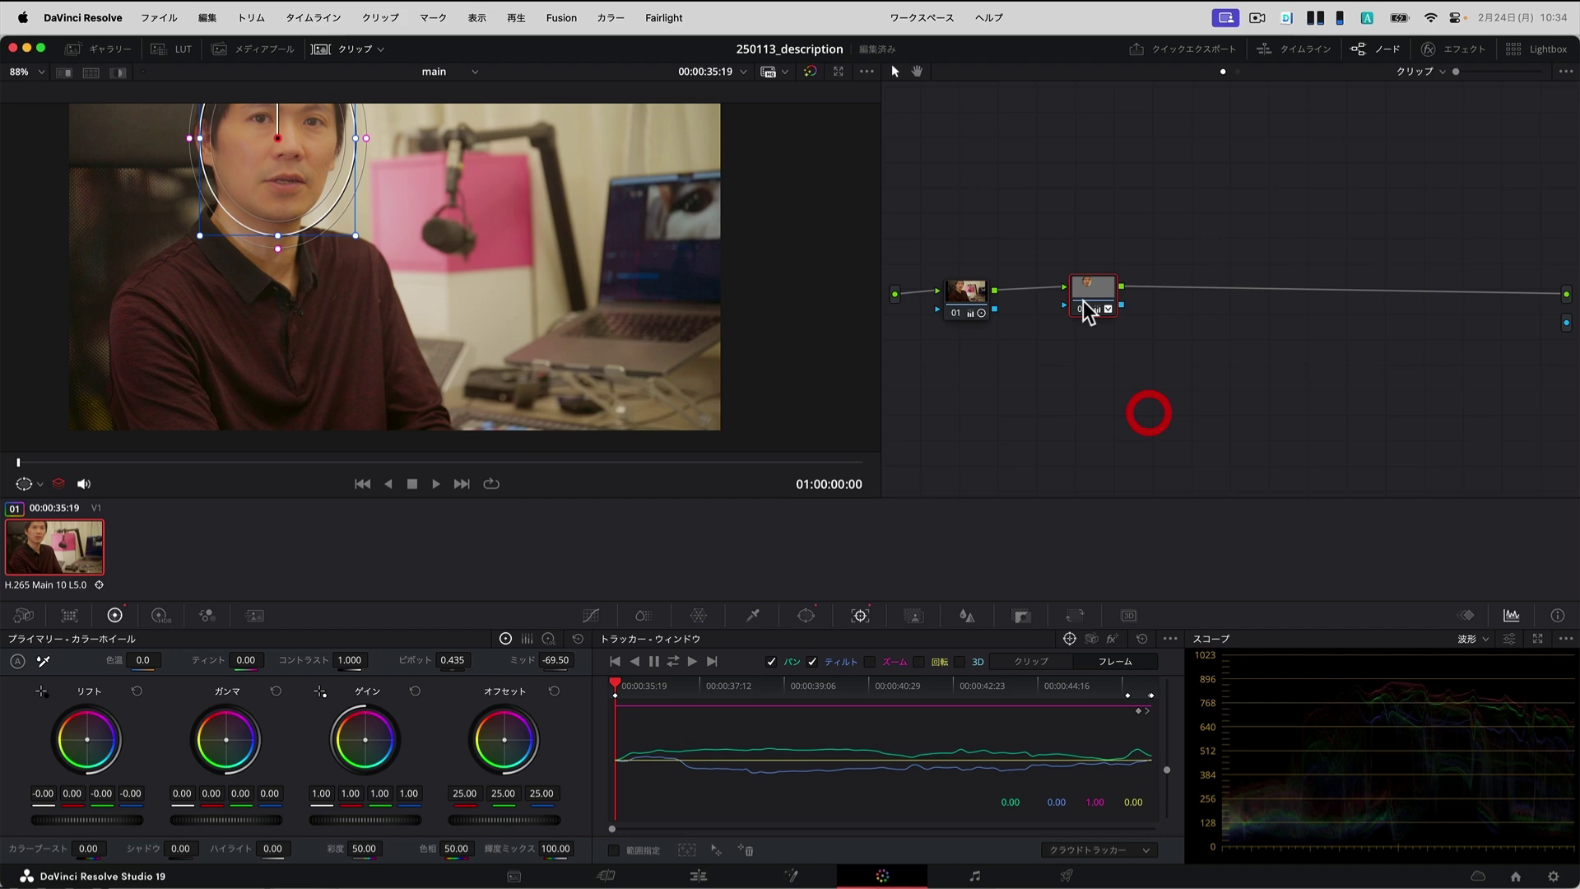
pyautogui.moveTo(1084, 308); pyautogui.dragTo(1076, 313)
pyautogui.click(1029, 436)
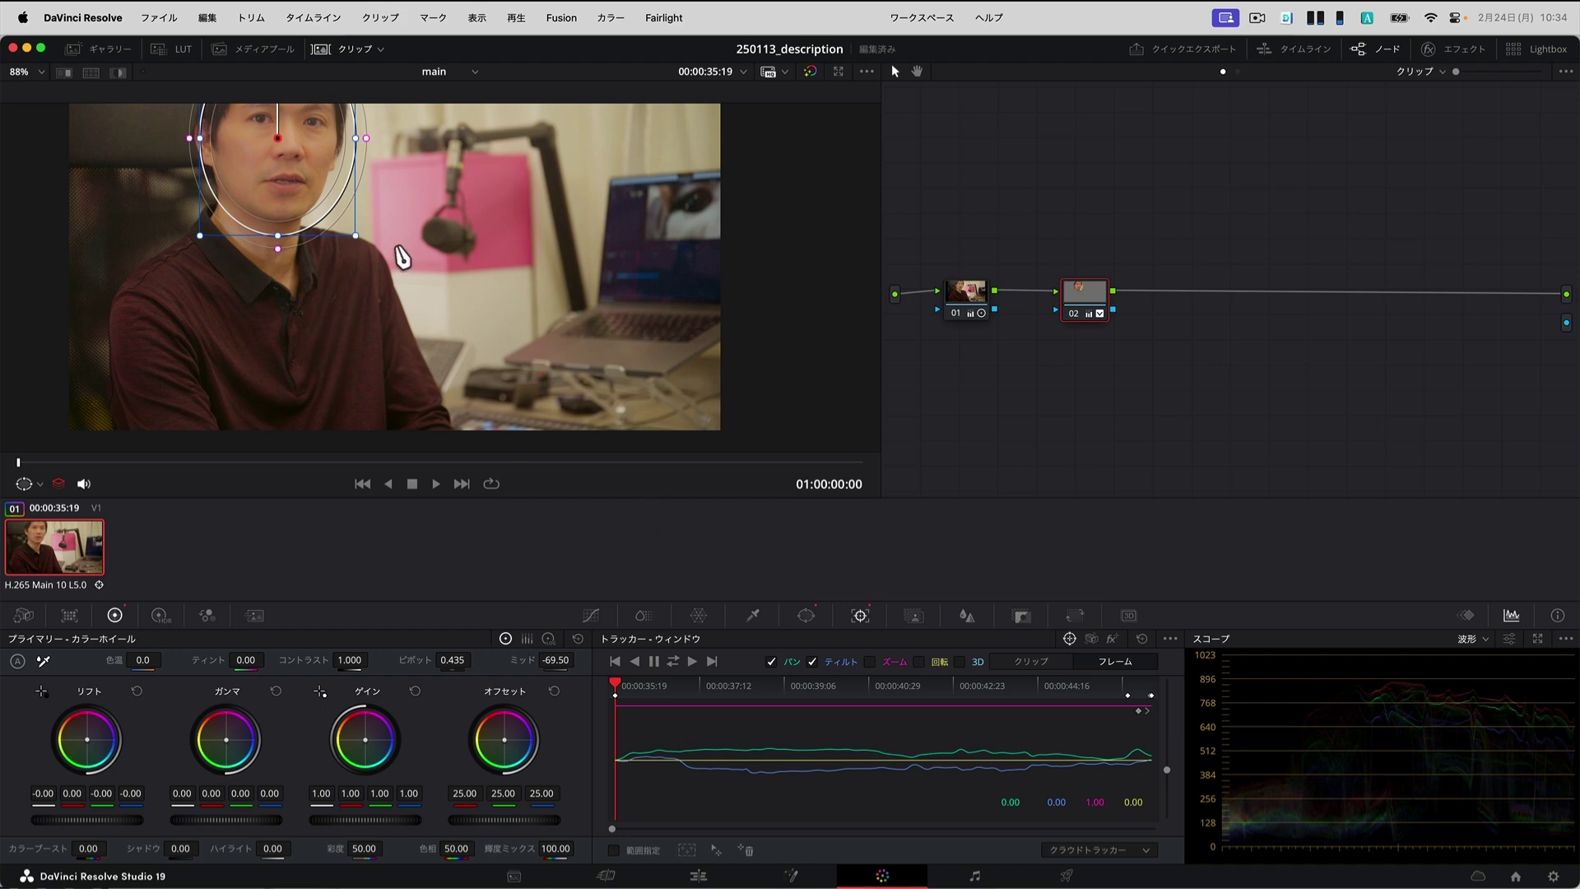
pyautogui.scroll(2, 399, 254)
pyautogui.click(416, 275)
pyautogui.scroll(-3, 503, 341)
pyautogui.click(504, 342)
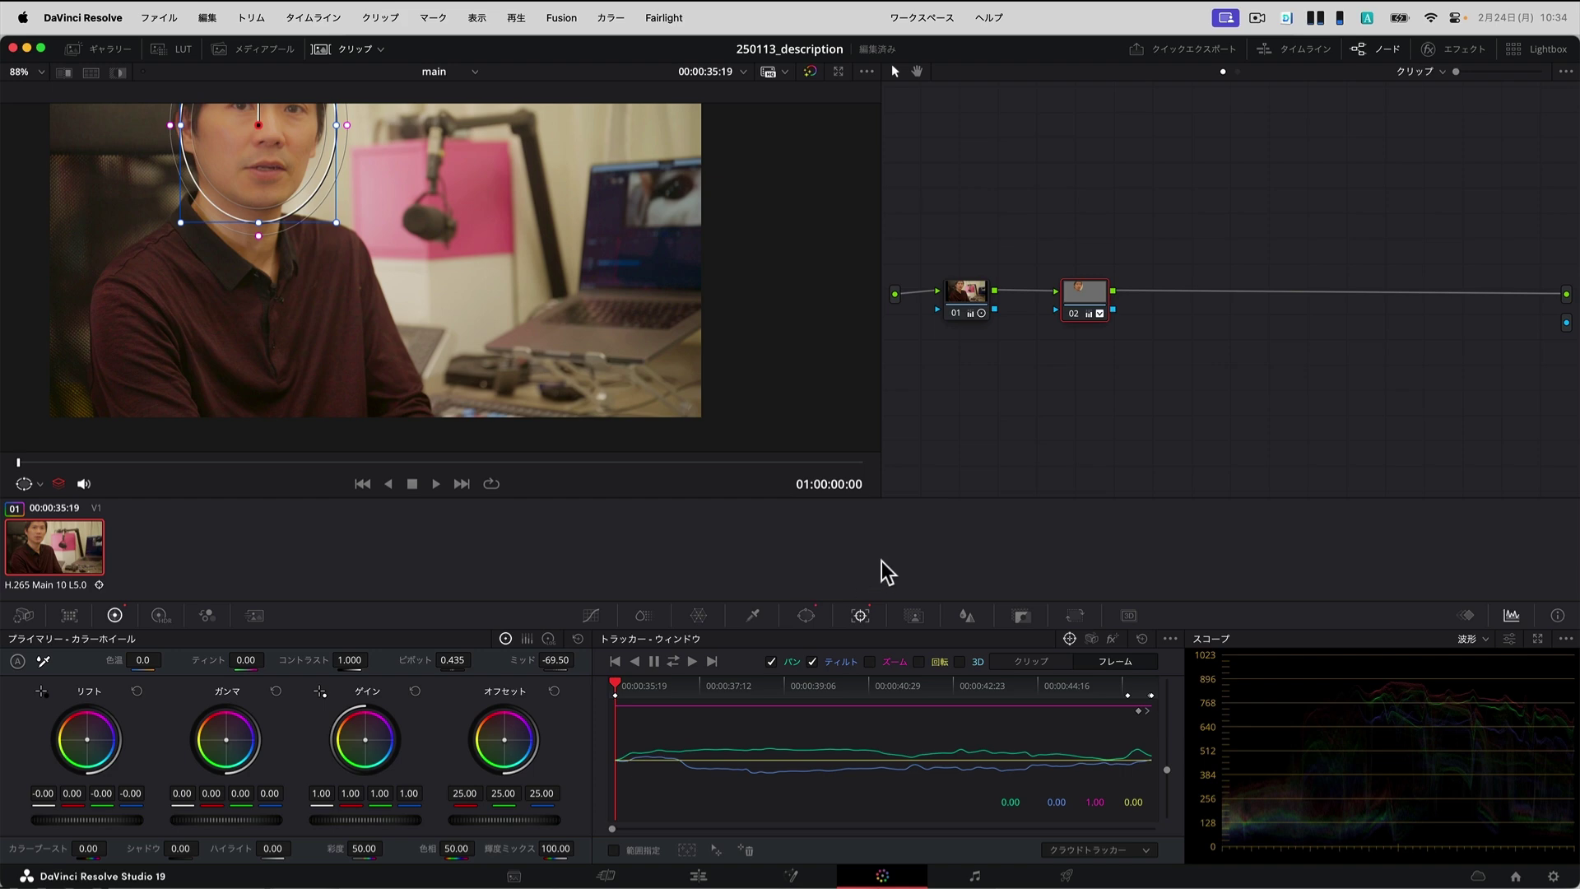
pyautogui.scroll(2, 578, 296)
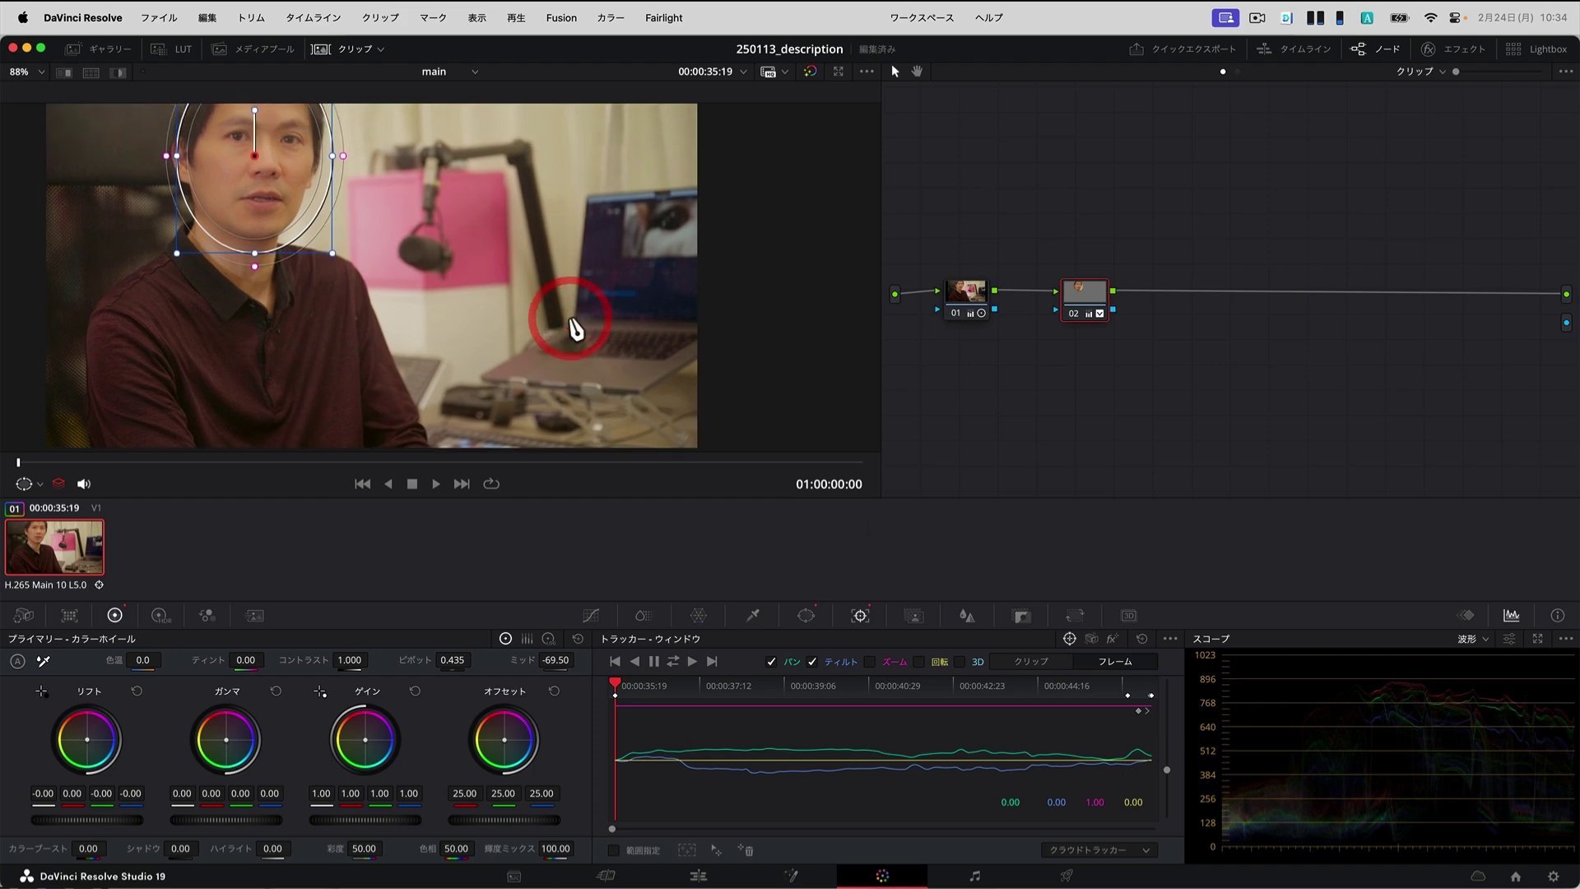